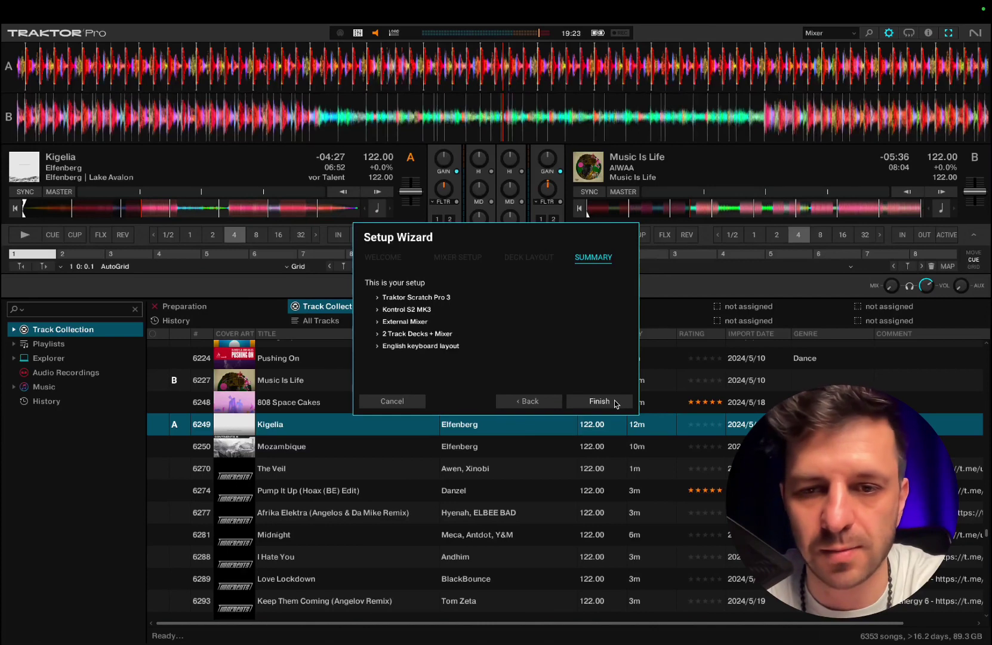
Finish the Setup Wizard and decline switching the Mixer FX and tempo fader range to the default setting.
left_click(615, 400)
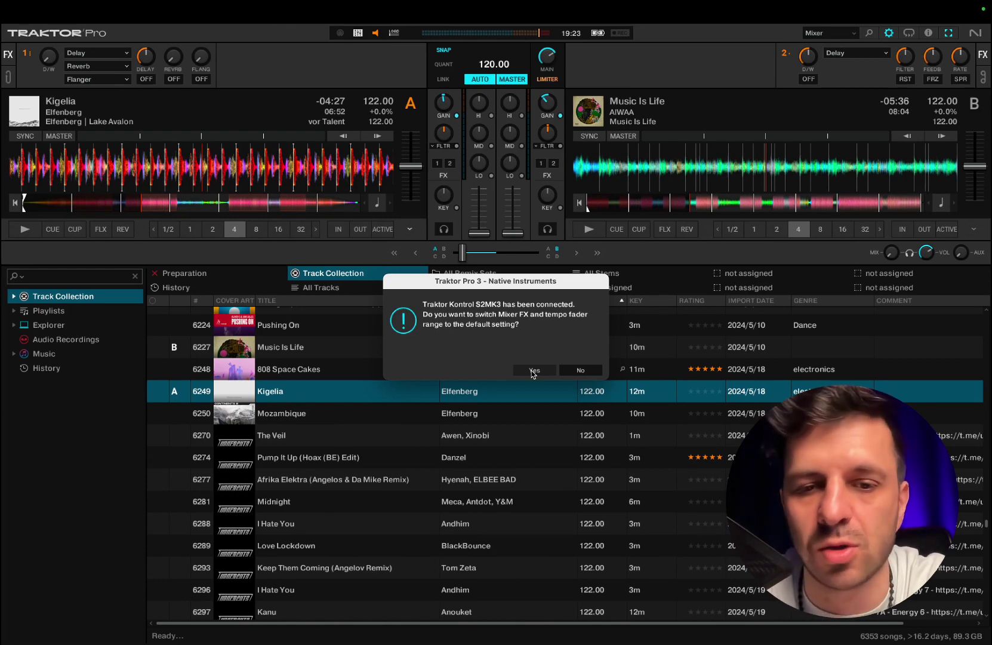
left_click(579, 371)
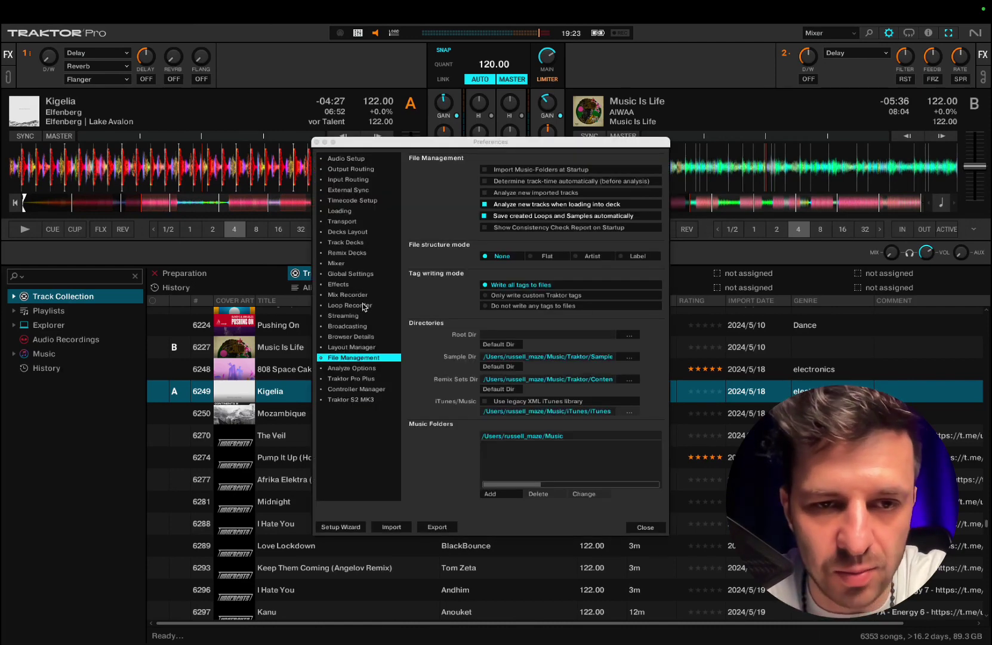
Turn off Show Global Section in the Global Settings preferences and close the preferences.
left_click(351, 273)
left_click(484, 169)
left_click_drag(471, 142, 477, 326)
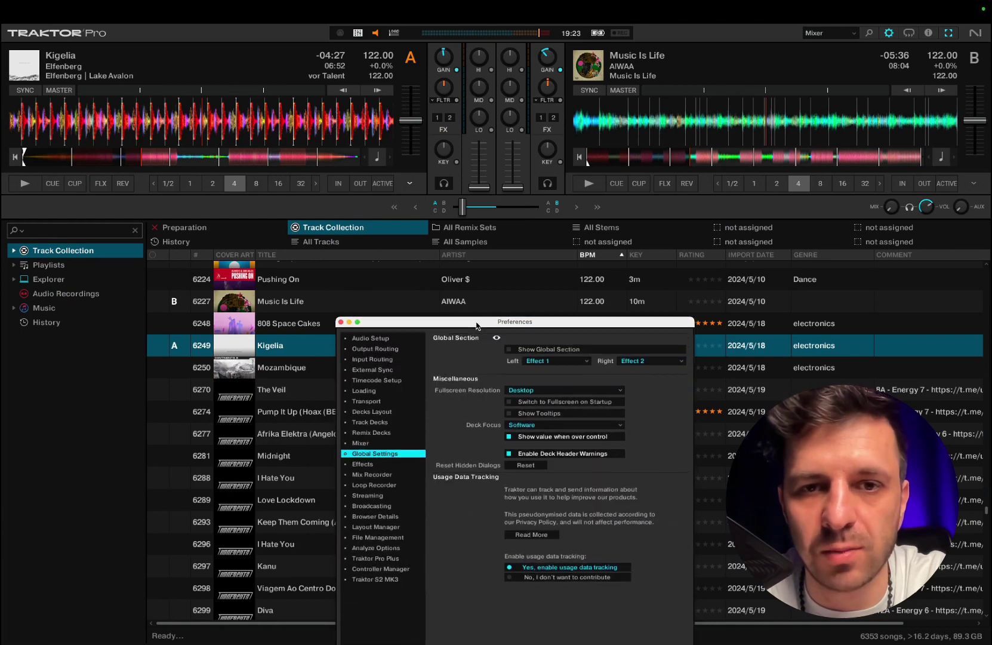
left_click_drag(543, 324, 503, 193)
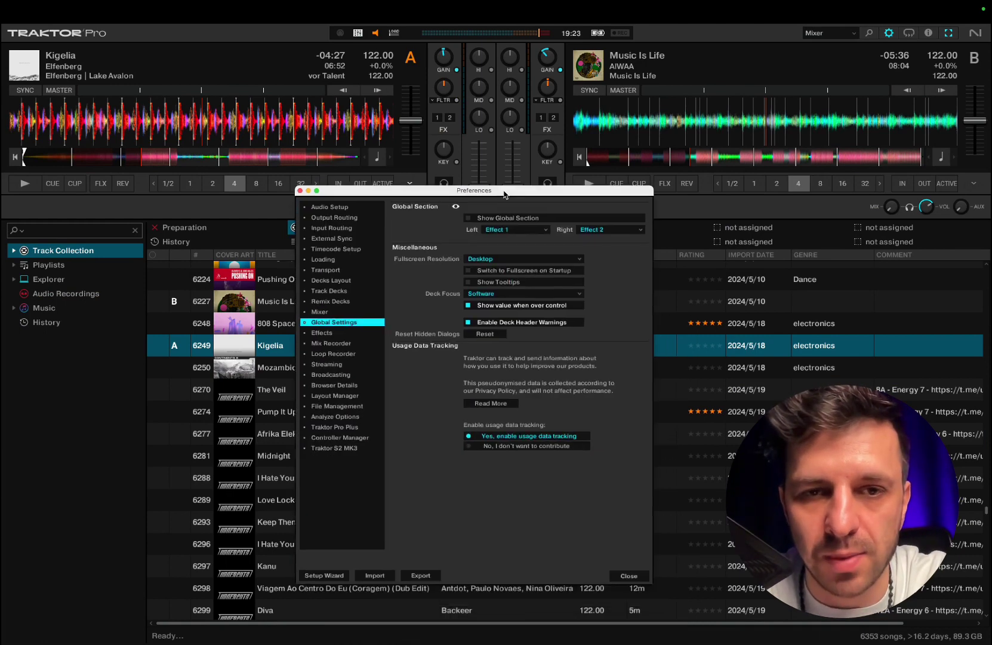
left_click(633, 576)
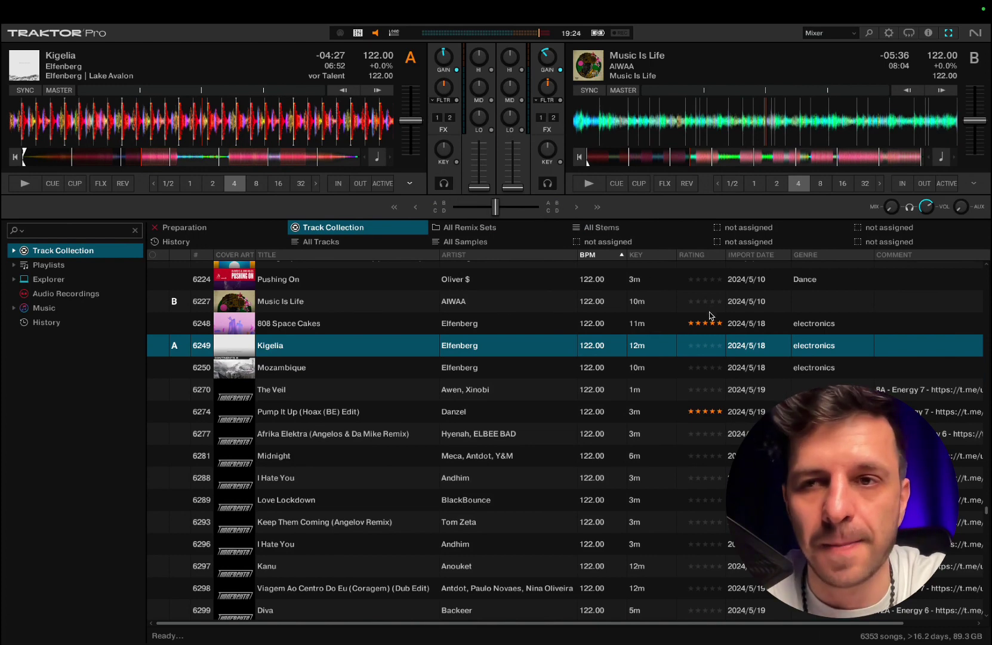
Turn on Show Global Section in the Global Settings preferences and switch the section's right side to the Recorder.
left_click(889, 32)
left_click(889, 32)
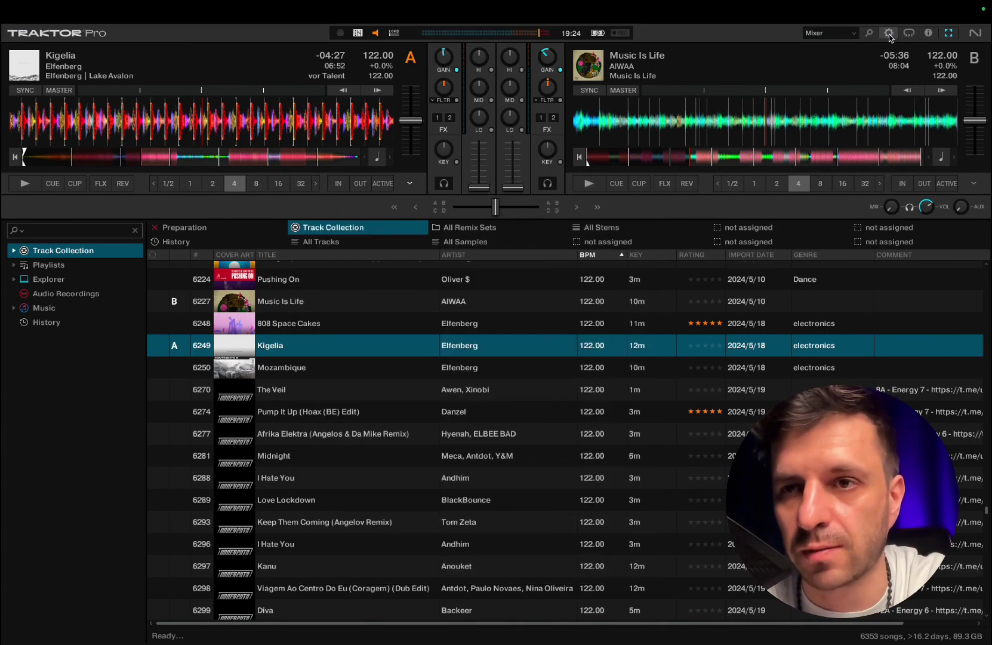
left_click(48, 12)
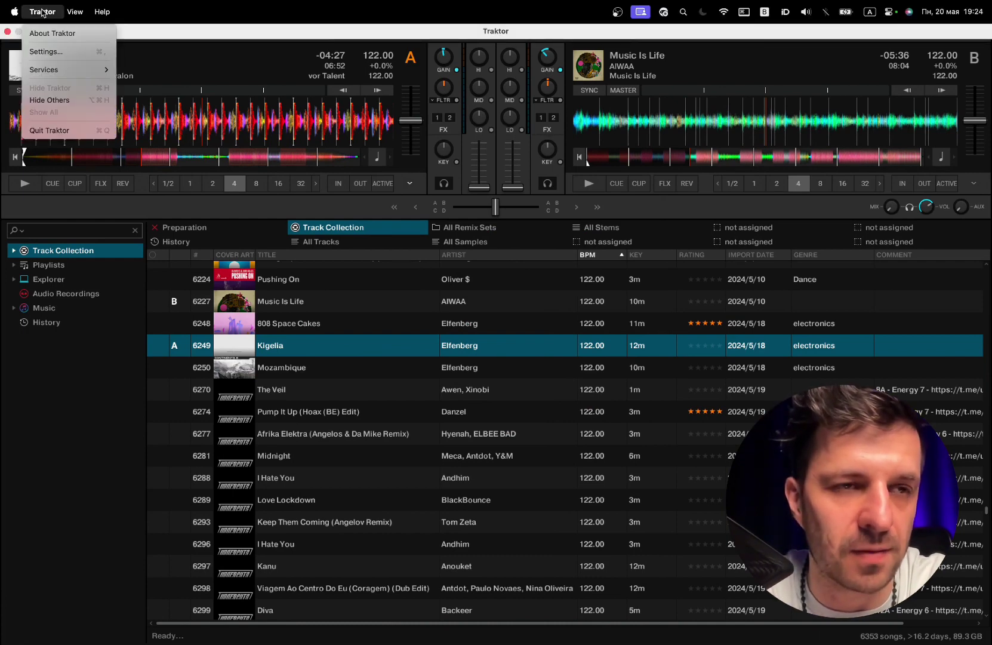
left_click(56, 52)
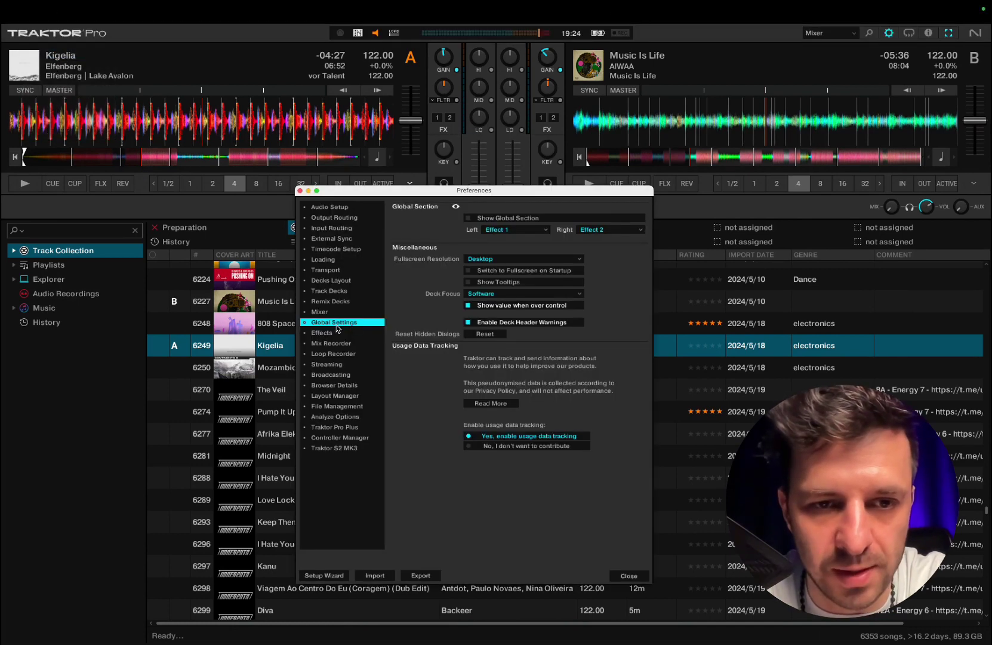
left_click(469, 219)
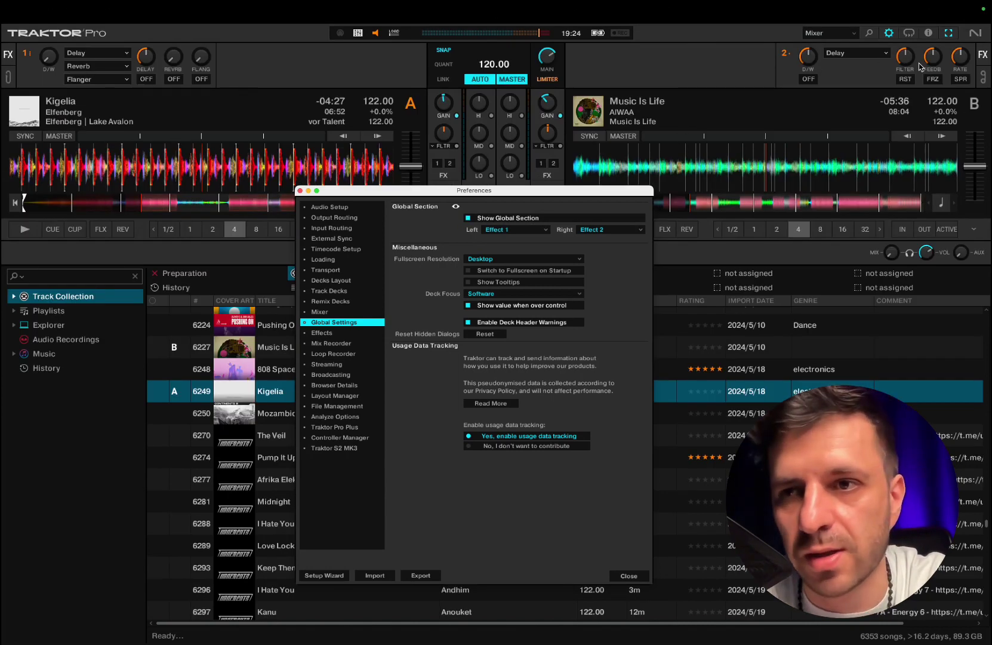
left_click(984, 76)
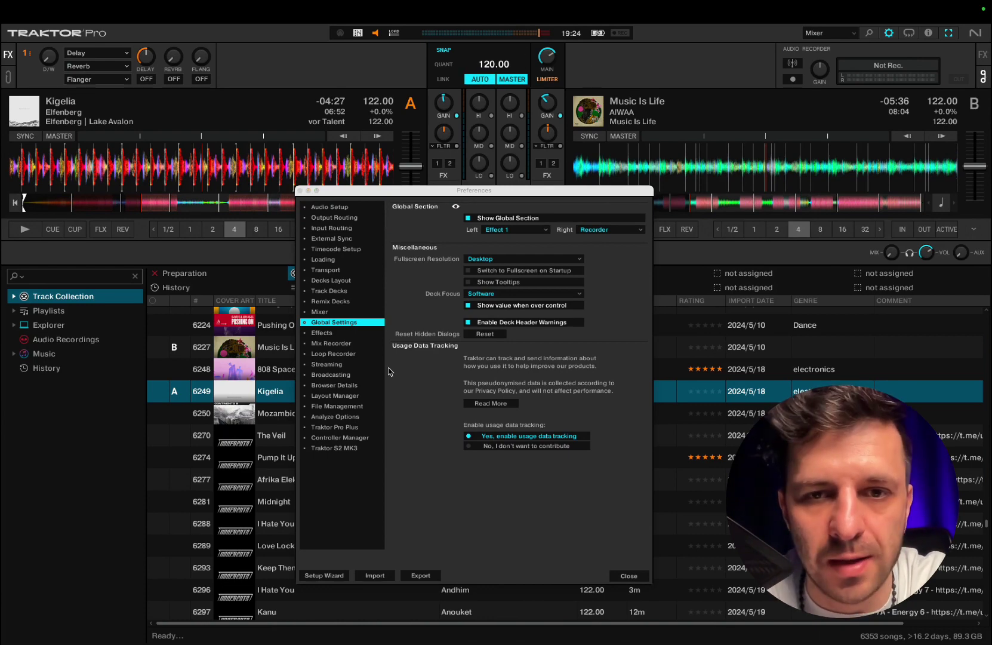
Disable Crossfader under Mixer Layout in the Mixer preferences.
left_click_drag(447, 193, 588, 317)
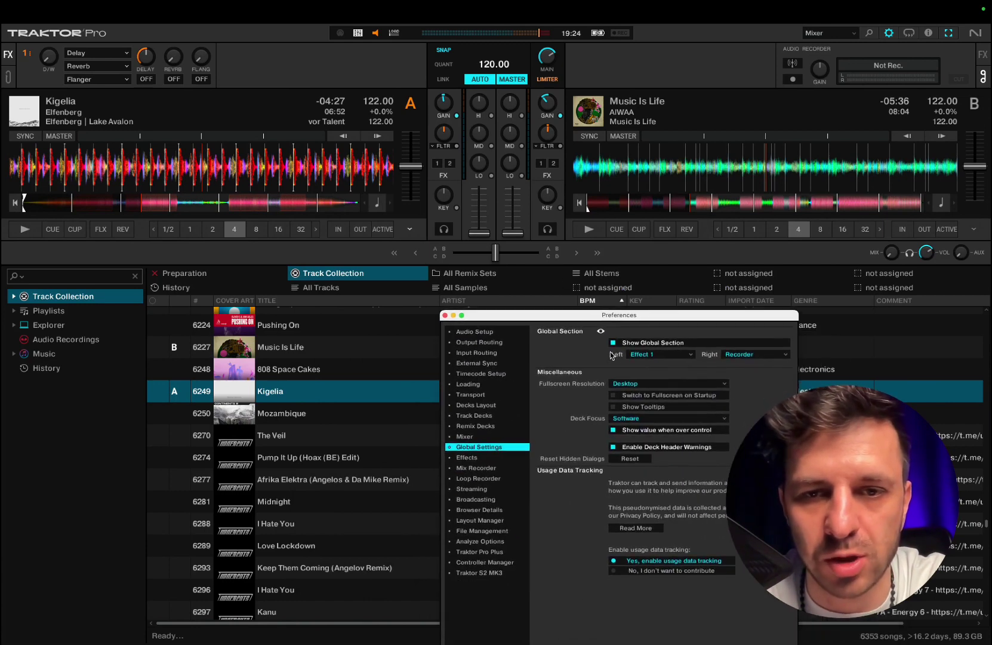
left_click_drag(620, 317, 492, 149)
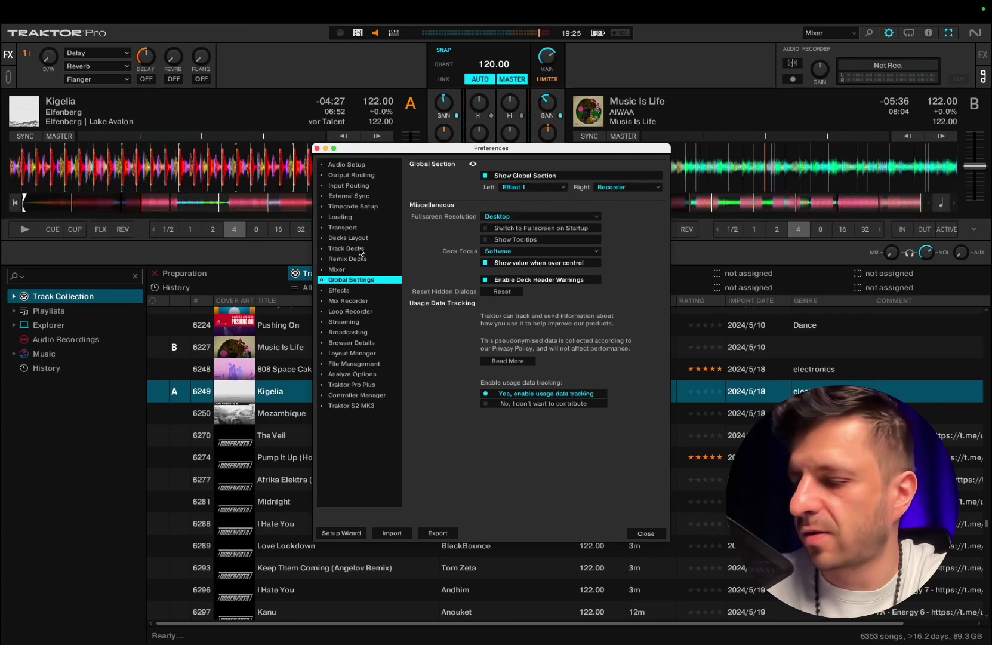
left_click(347, 249)
left_click(338, 269)
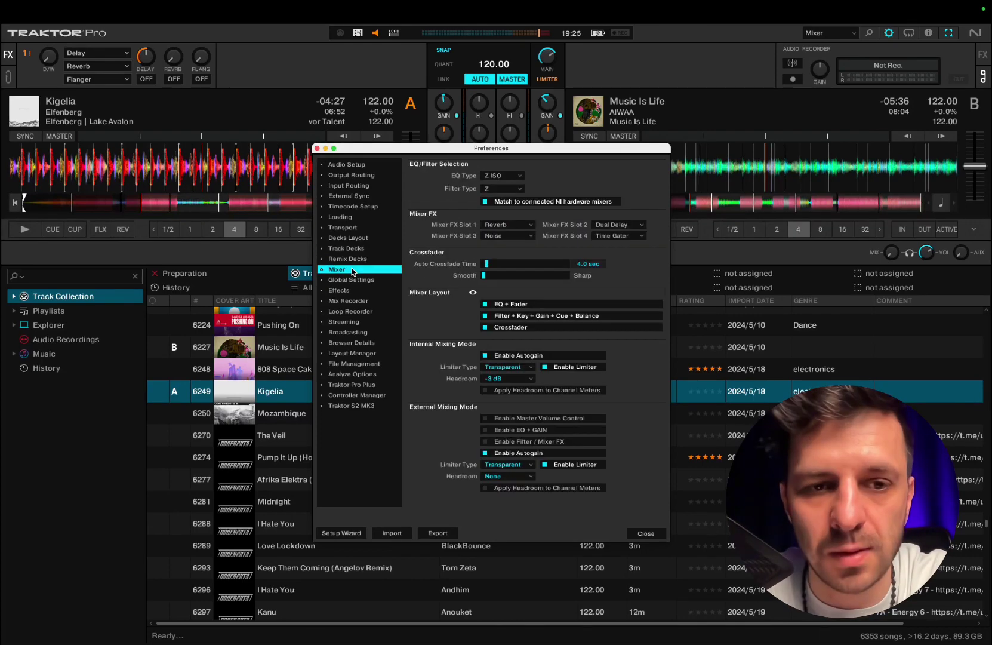
left_click(486, 329)
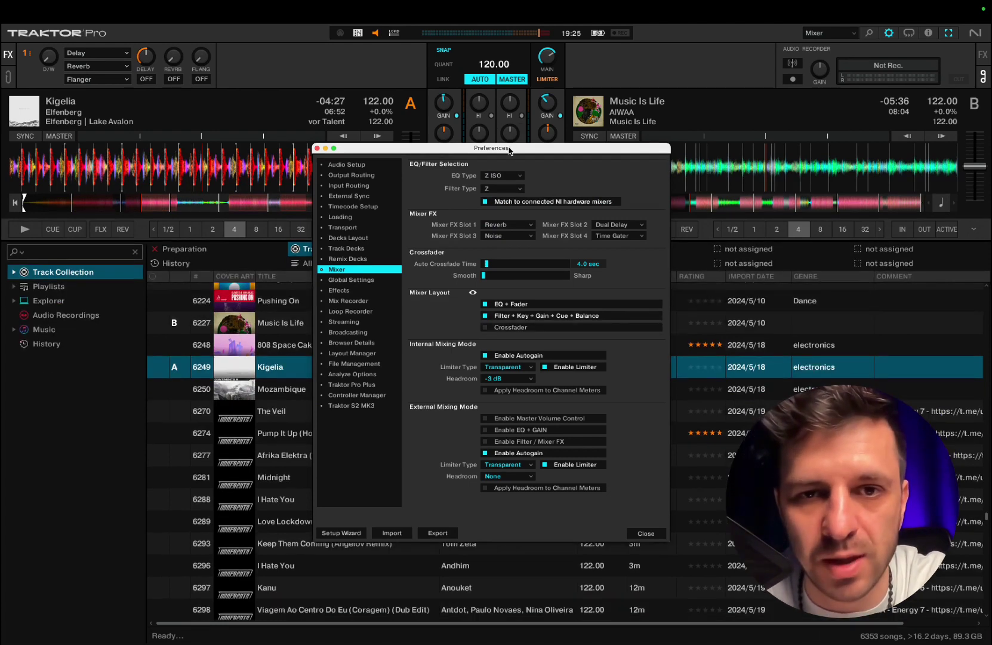
left_click_drag(509, 150, 670, 468)
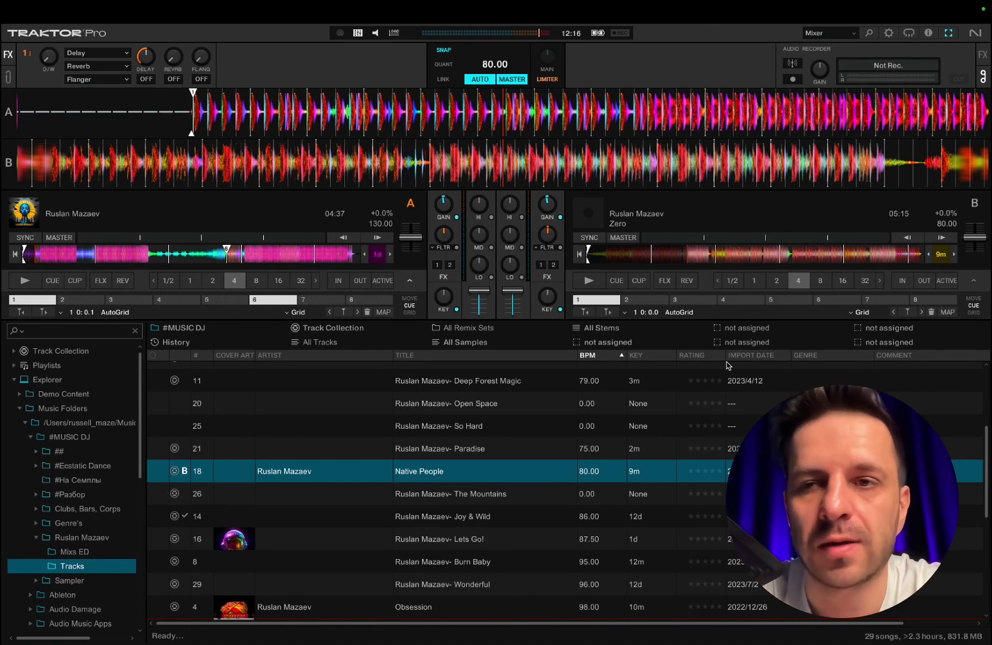
Switch to Finder, open Traktor Russian Font 2020.ttf from the КУРС ED folder, and dismiss its installation dialog without replacing the font.
left_click(889, 34)
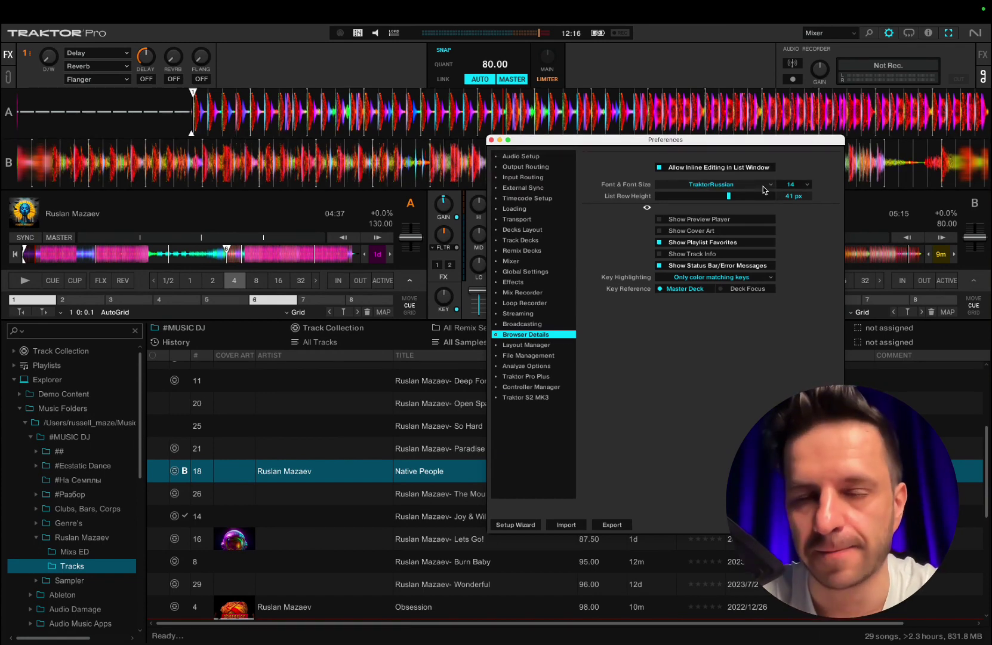
key("super+Tab")
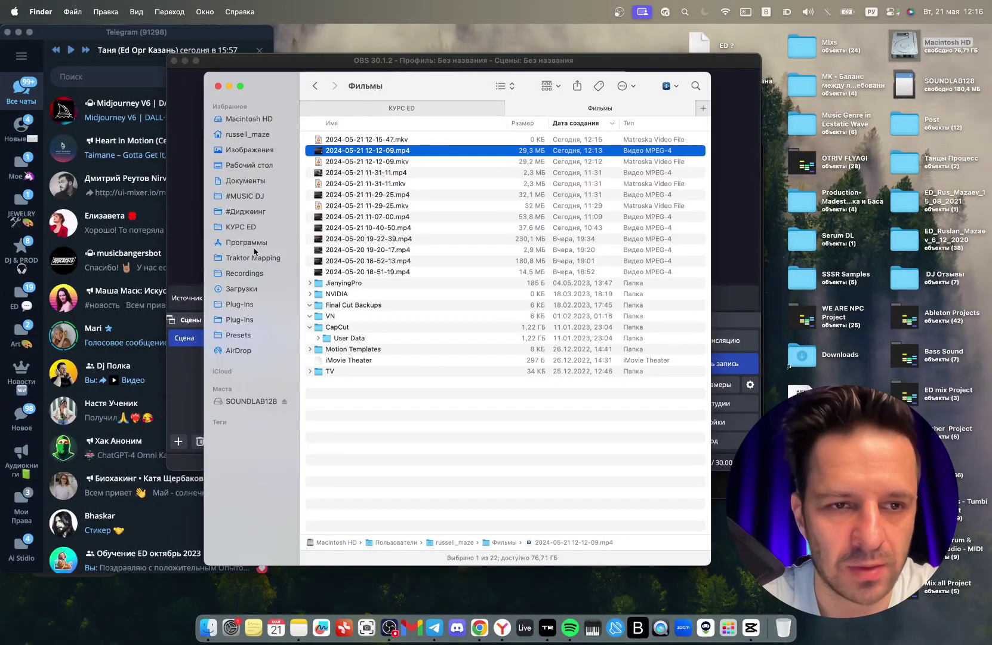
left_click(245, 227)
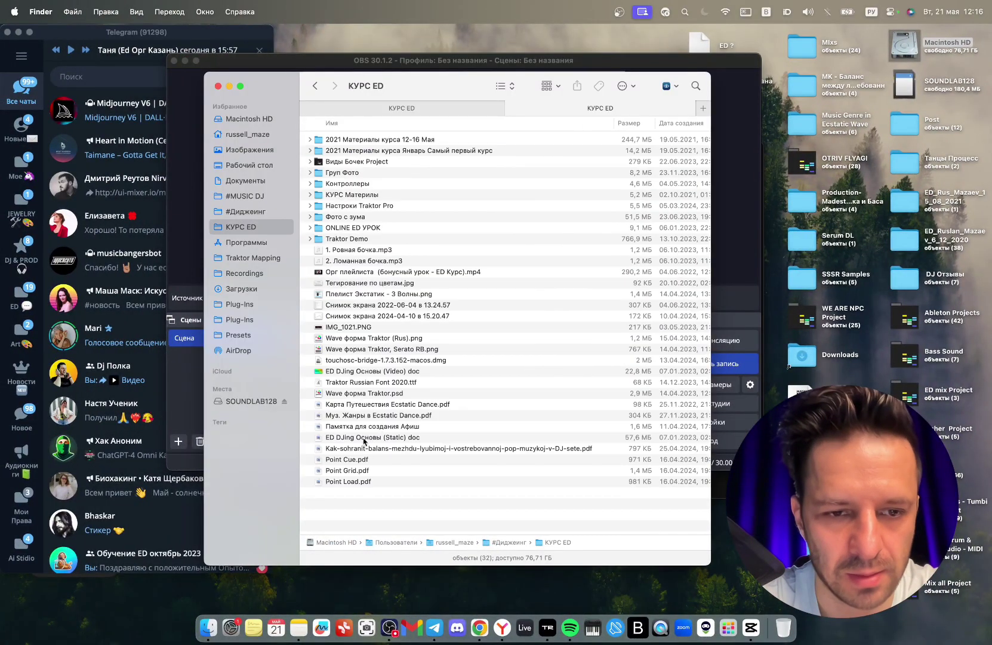
left_click(368, 383)
double_click(369, 385)
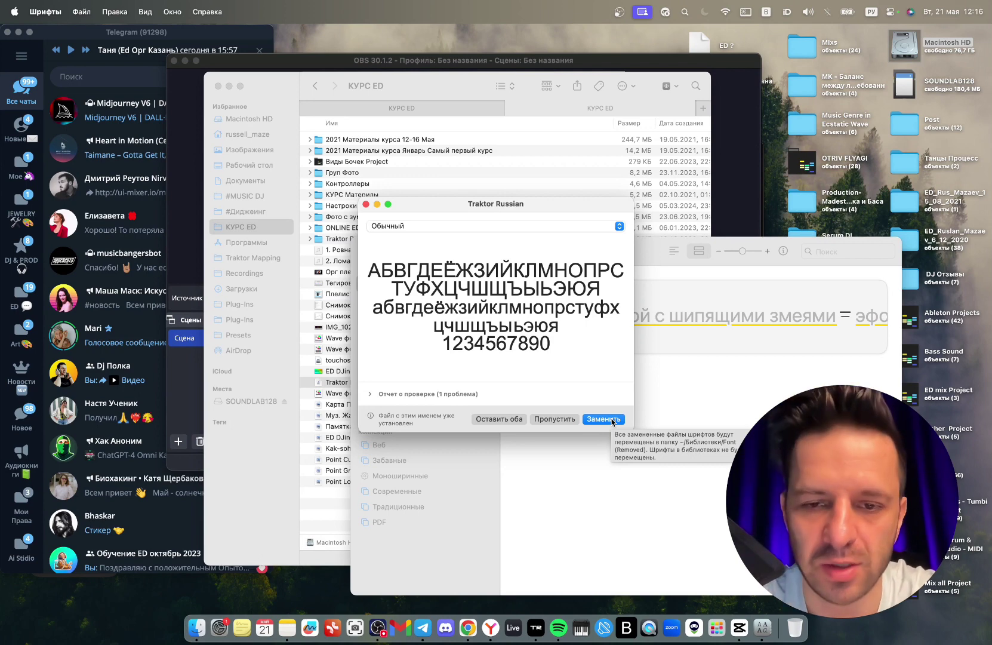
left_click(366, 205)
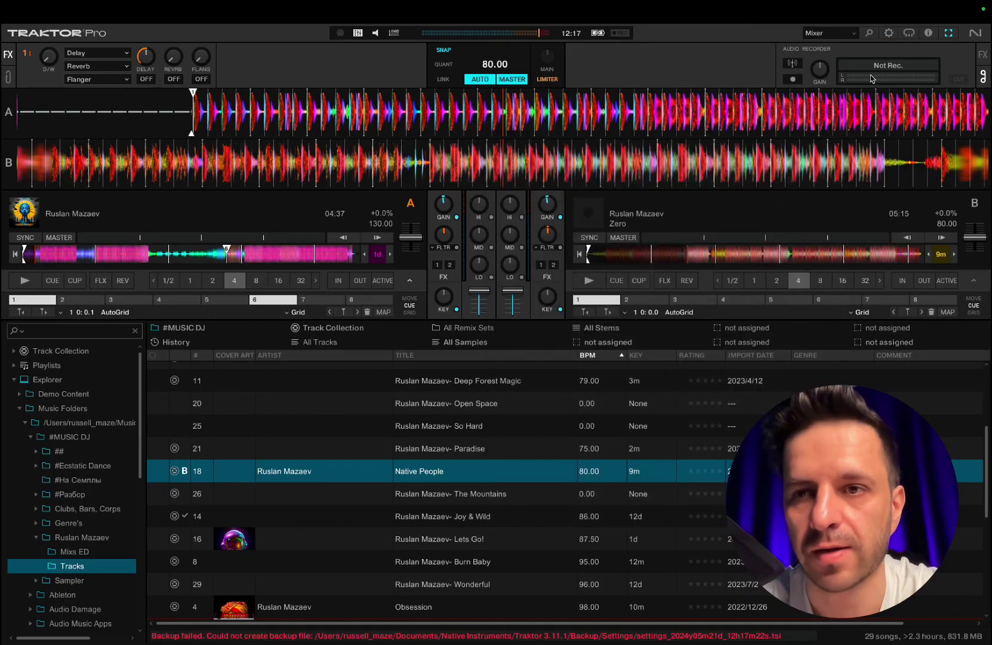
Return to Traktor and look through the available browser fonts in the Browser Details preferences.
left_click(889, 33)
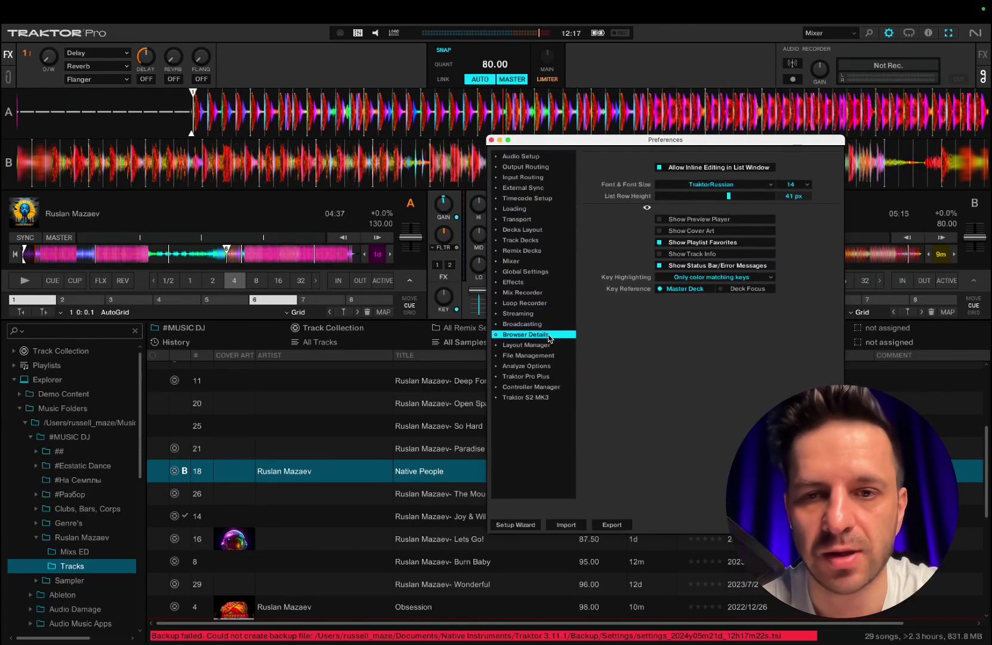
left_click(736, 189)
scroll(734, 287, "up", 5)
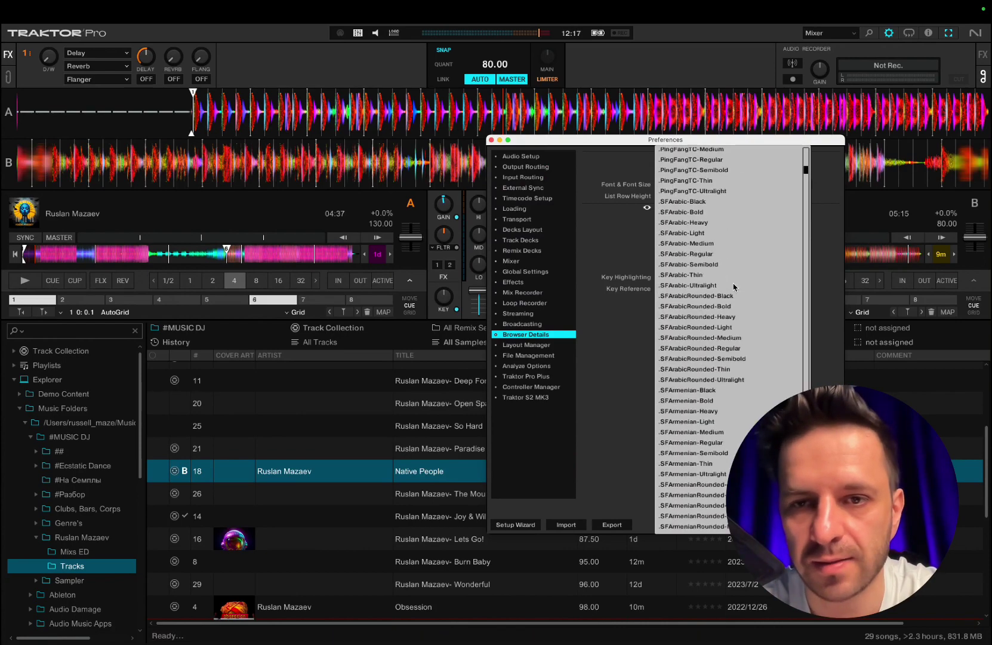
scroll(734, 287, "down", 15)
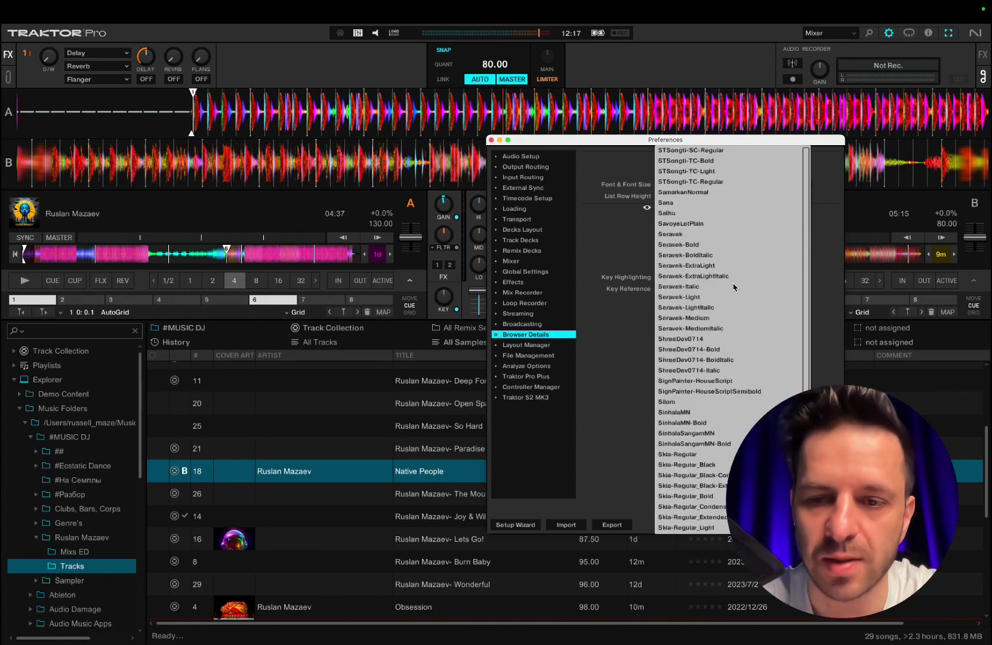
scroll(734, 287, "down", 10)
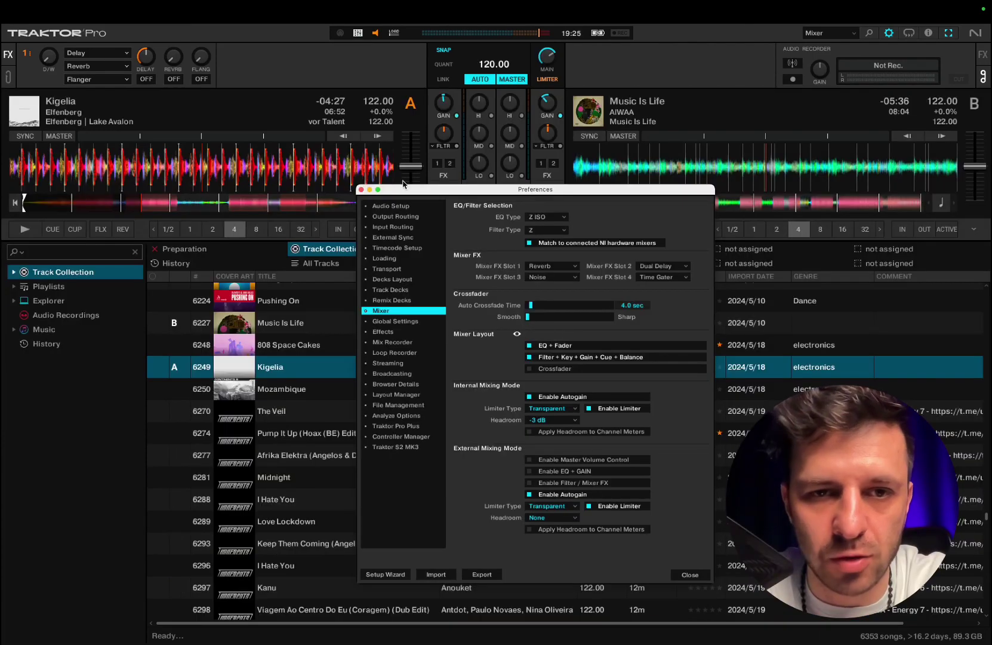
Set the List Row Height to 41 px in the Browser Details preferences and close the preferences.
left_click_drag(404, 188, 738, 35)
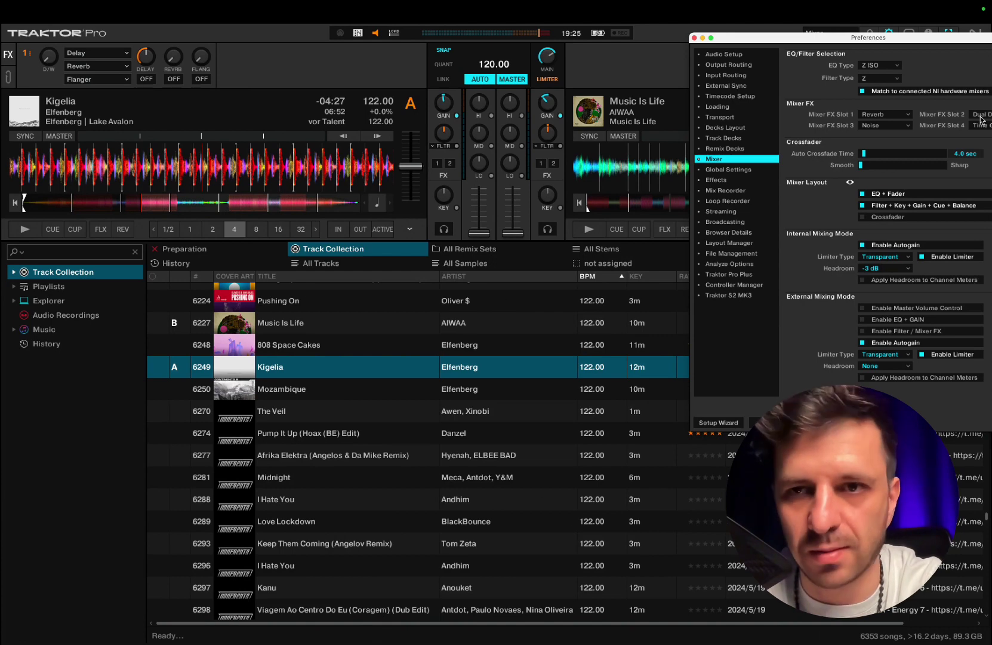
left_click_drag(954, 39, 549, 141)
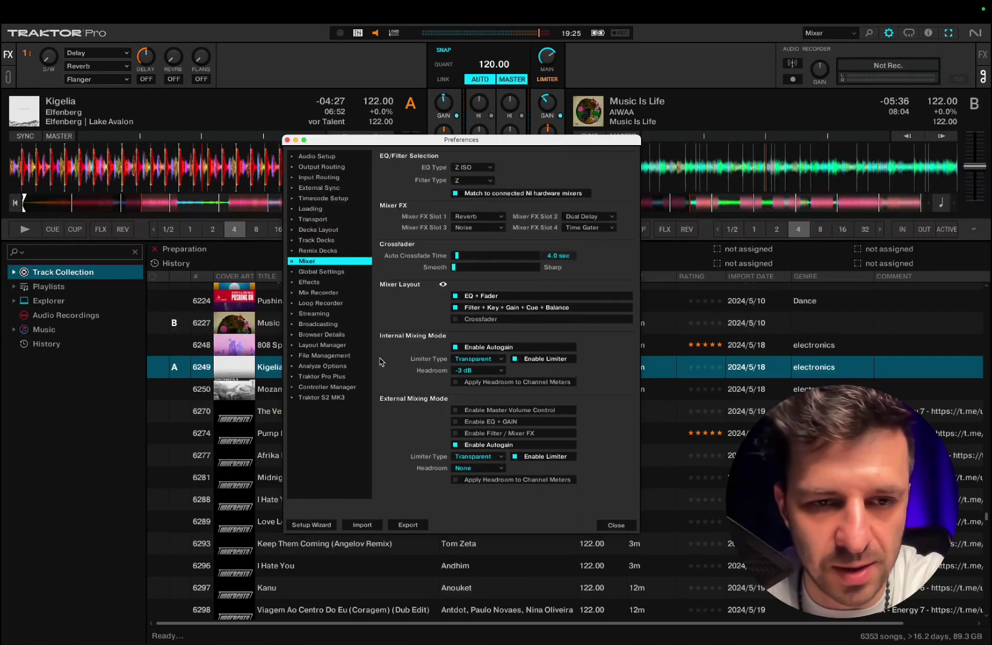
left_click(339, 356)
left_click(331, 335)
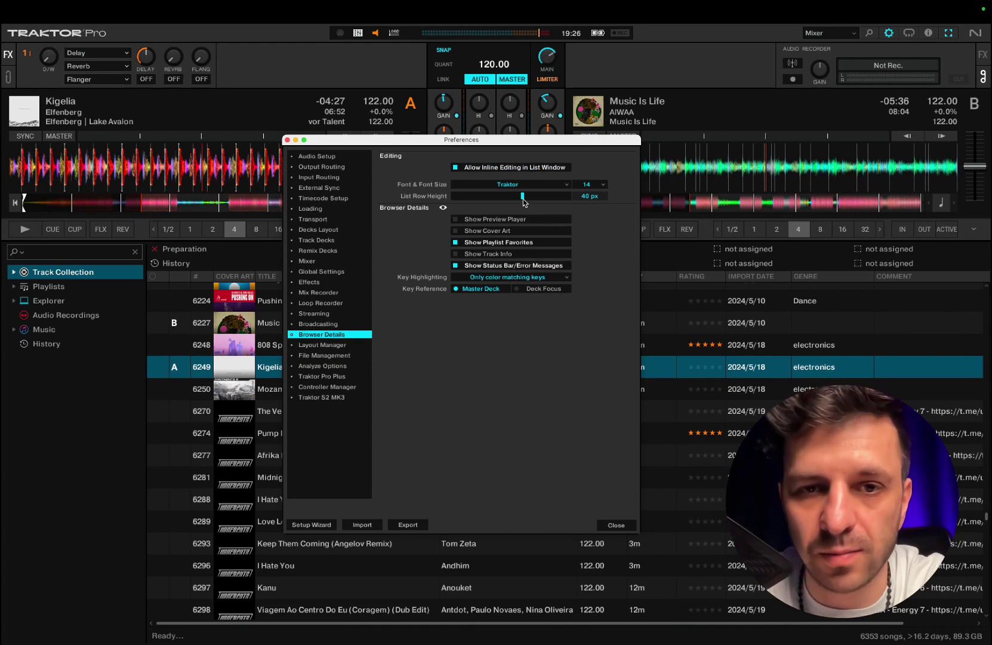
left_click_drag(523, 194, 521, 196)
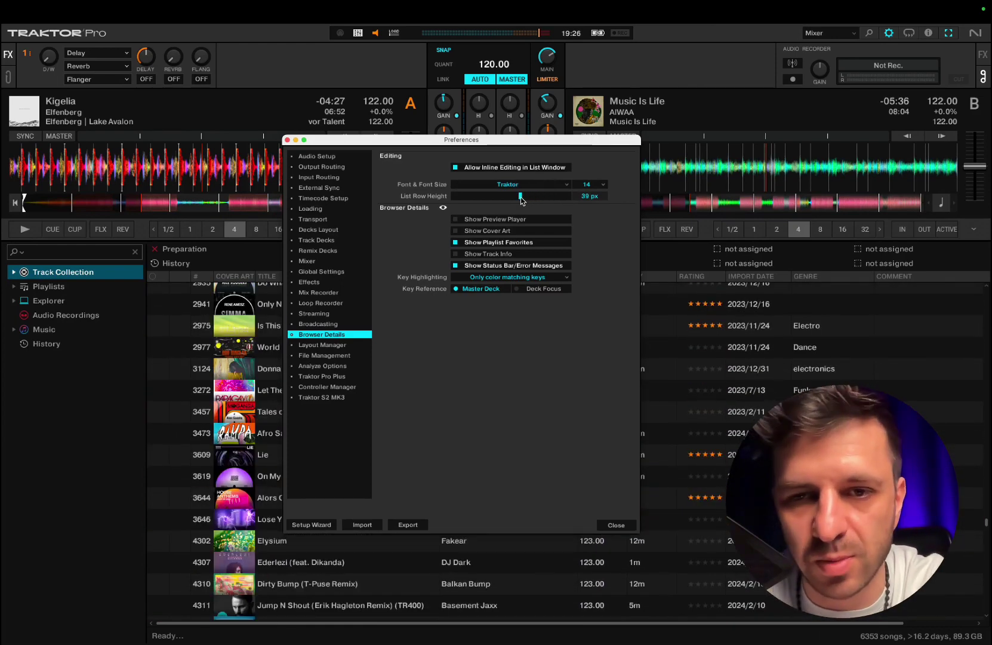
left_click_drag(521, 196, 524, 197)
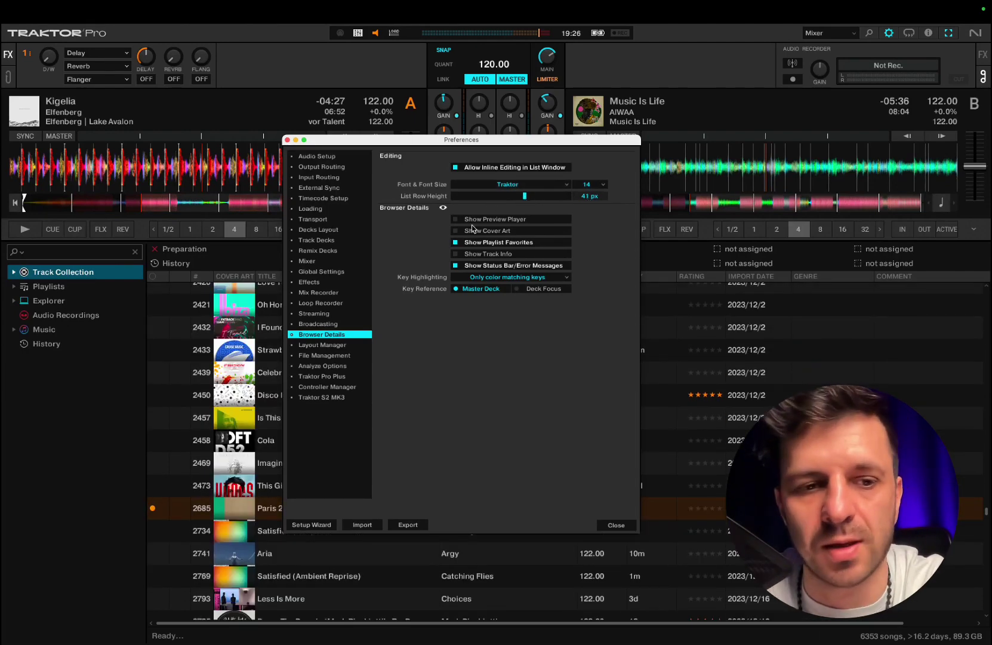
left_click_drag(499, 140, 585, 180)
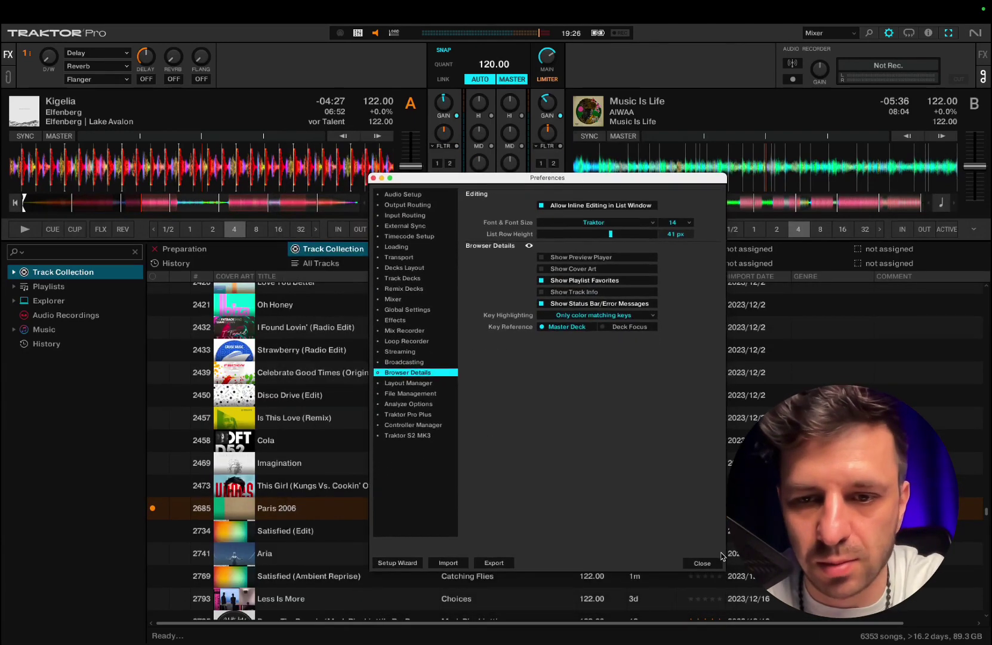
left_click(703, 563)
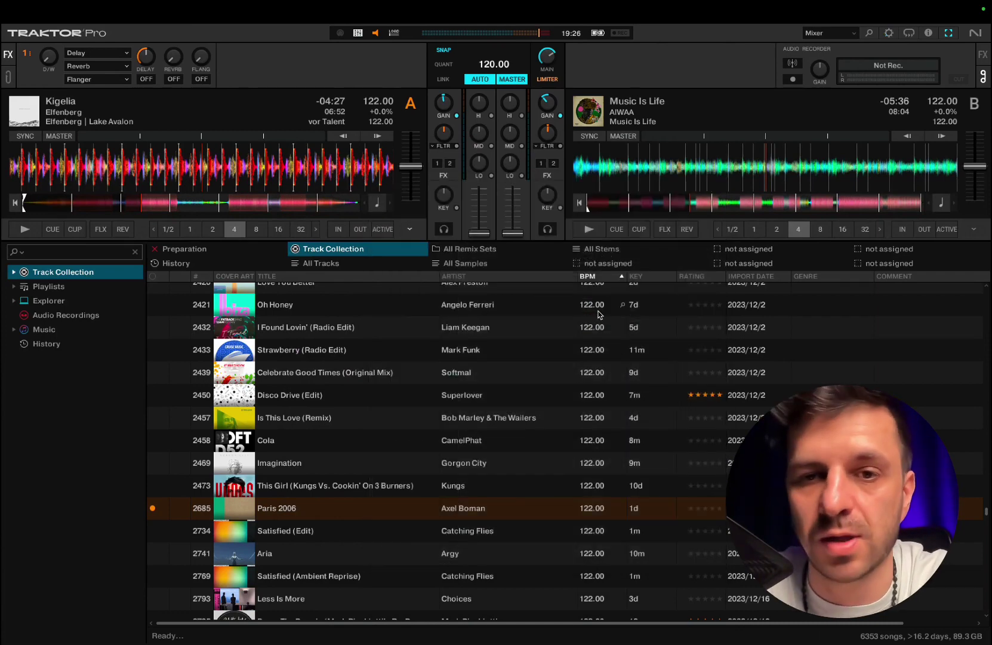
Switch to macOS System Settings, search for "дисп", and set the built-in display's resolution to По умолчанию.
left_click(421, 624)
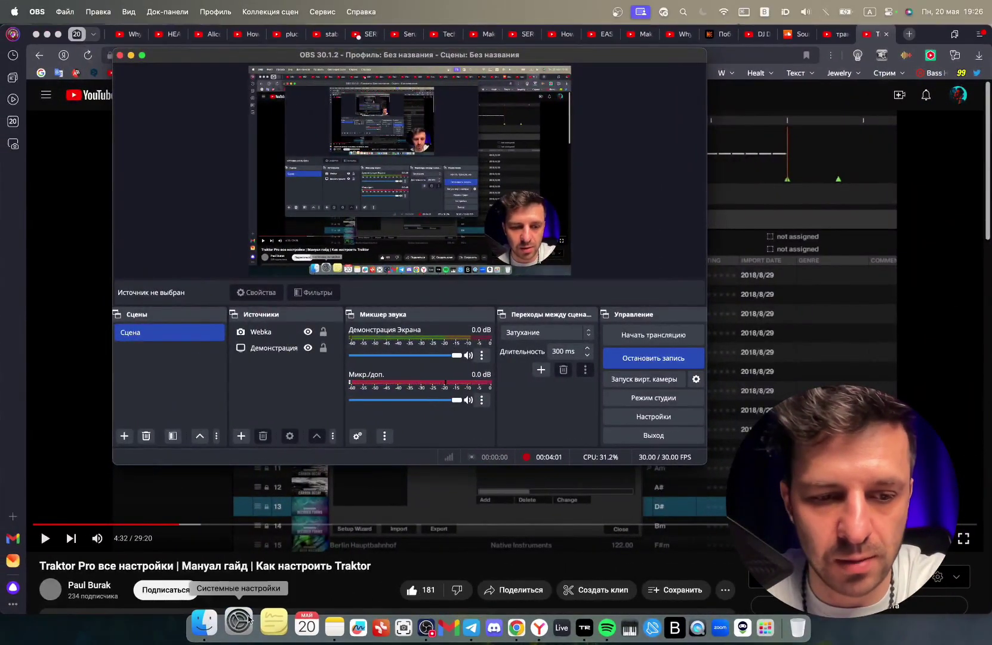
left_click(197, 626)
type("дисп")
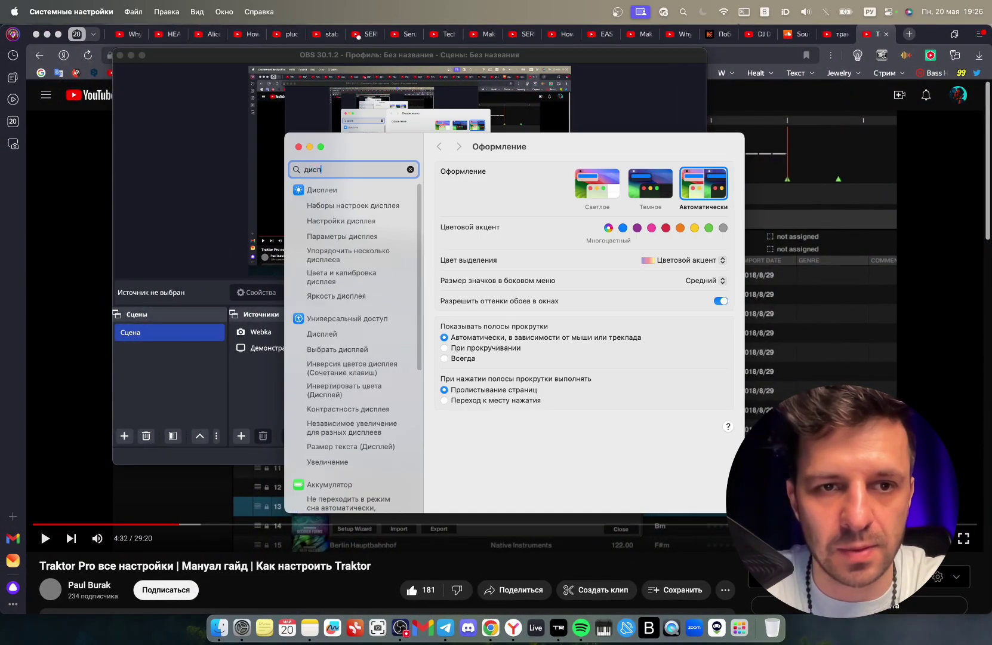
left_click(338, 189)
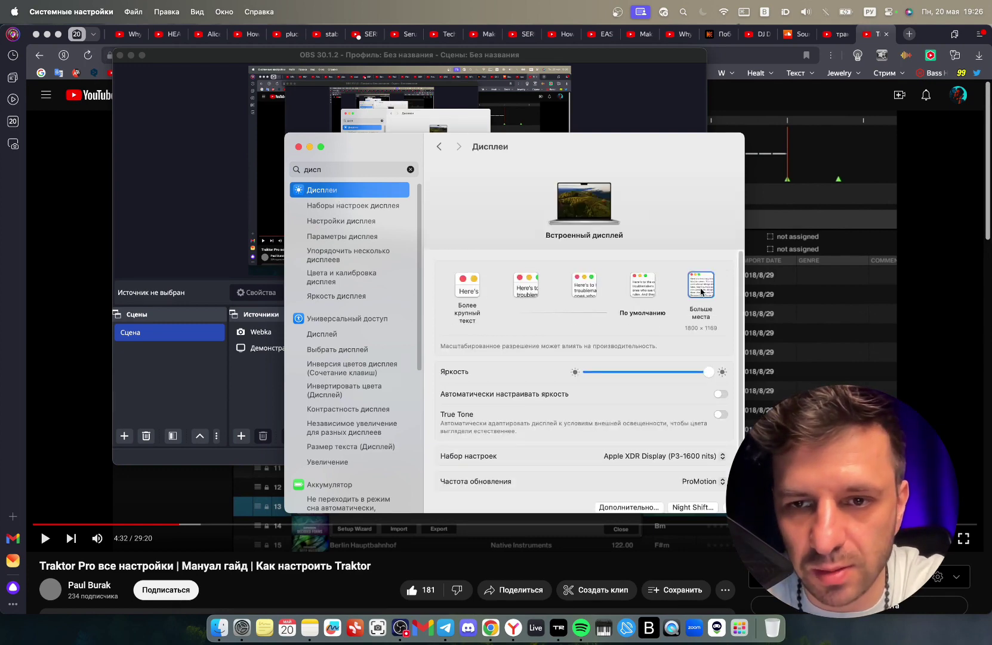
left_click(643, 285)
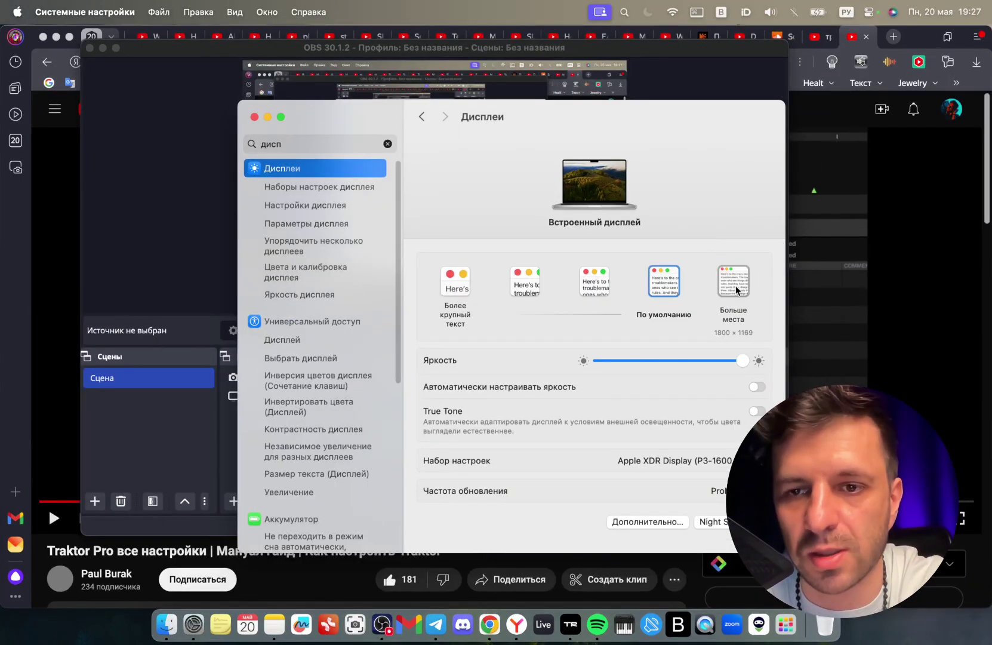
Set the built-in display's resolution to Больше места (1800 × 1169) in System Settings.
left_click(736, 289)
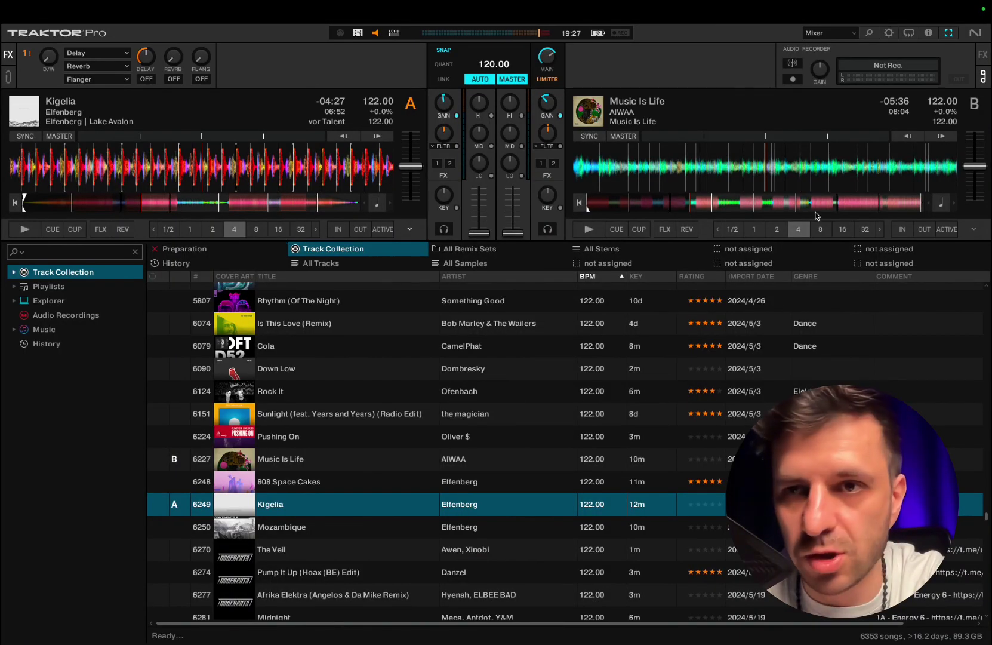
Switch to Traktor and set the Decks Layout preferences to 2 Decks, with decks A & B sized Parallel Full.
left_click(889, 34)
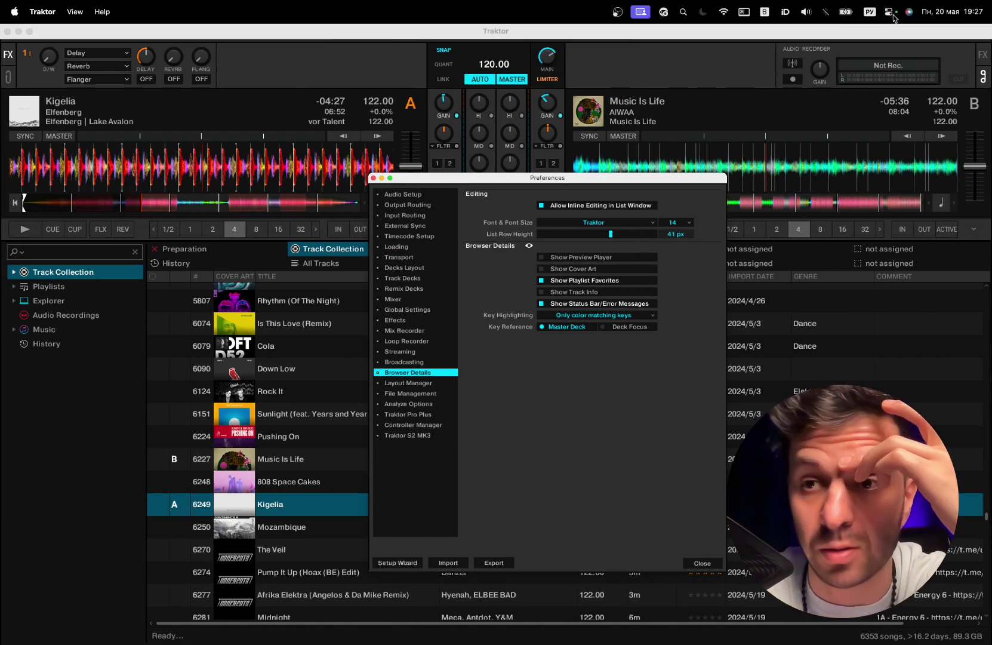
left_click(420, 269)
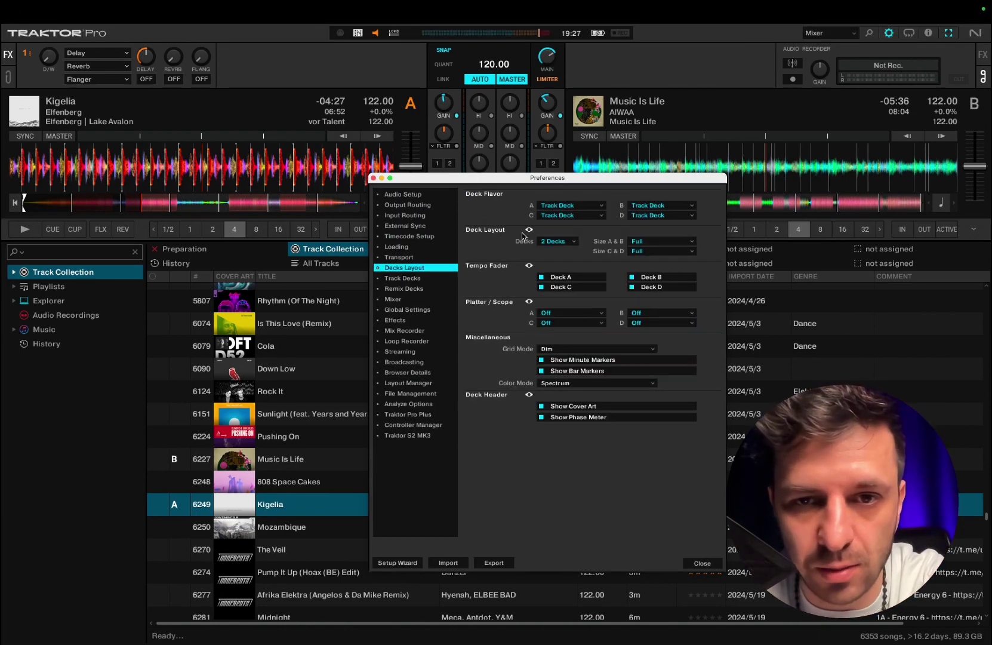
left_click(562, 244)
left_click(558, 255)
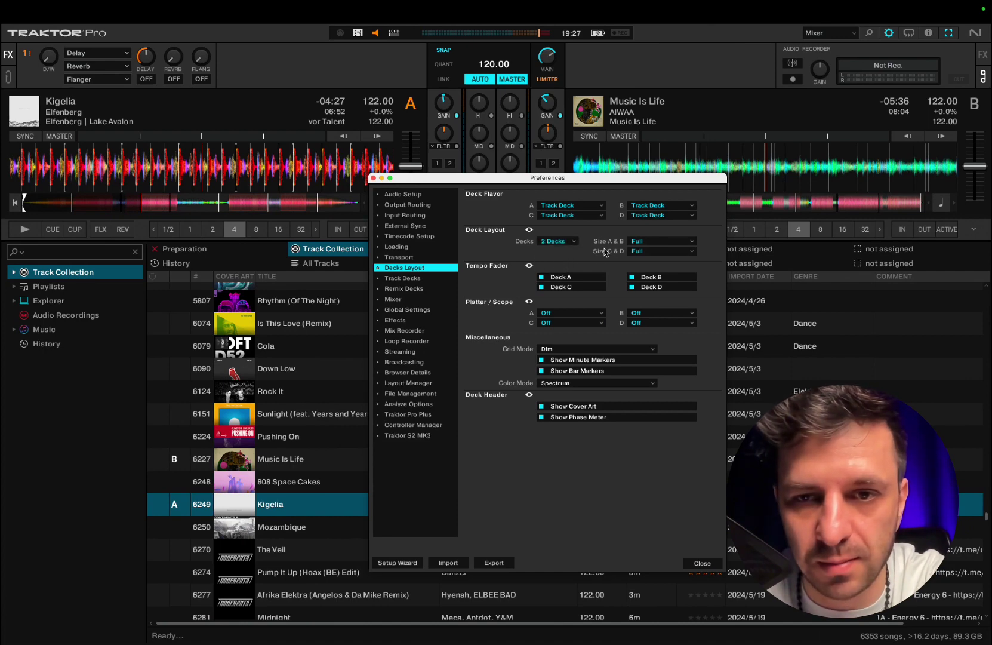
left_click(650, 246)
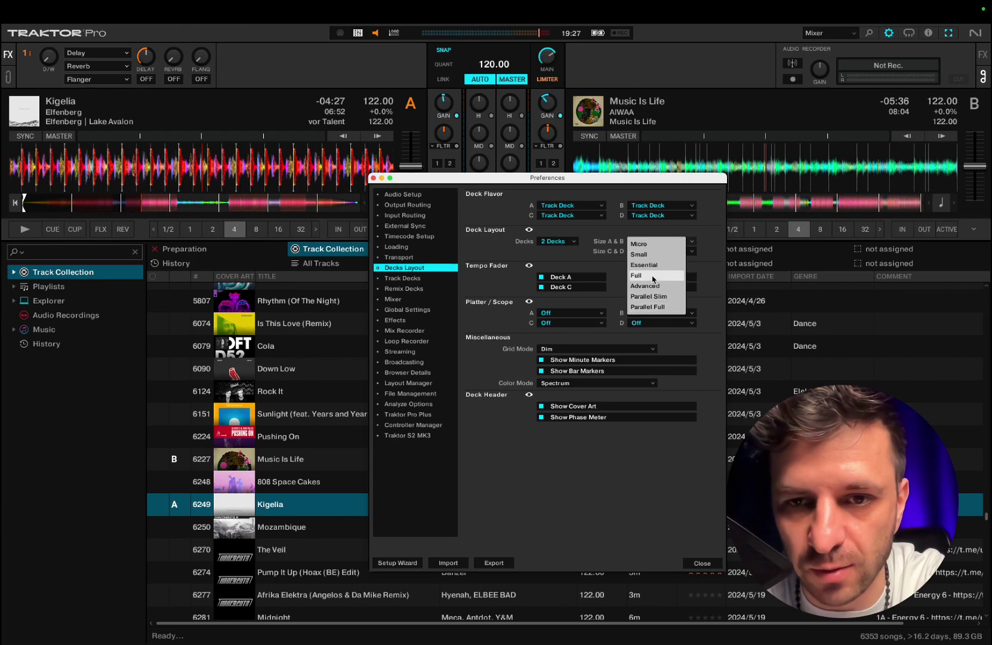
left_click(657, 307)
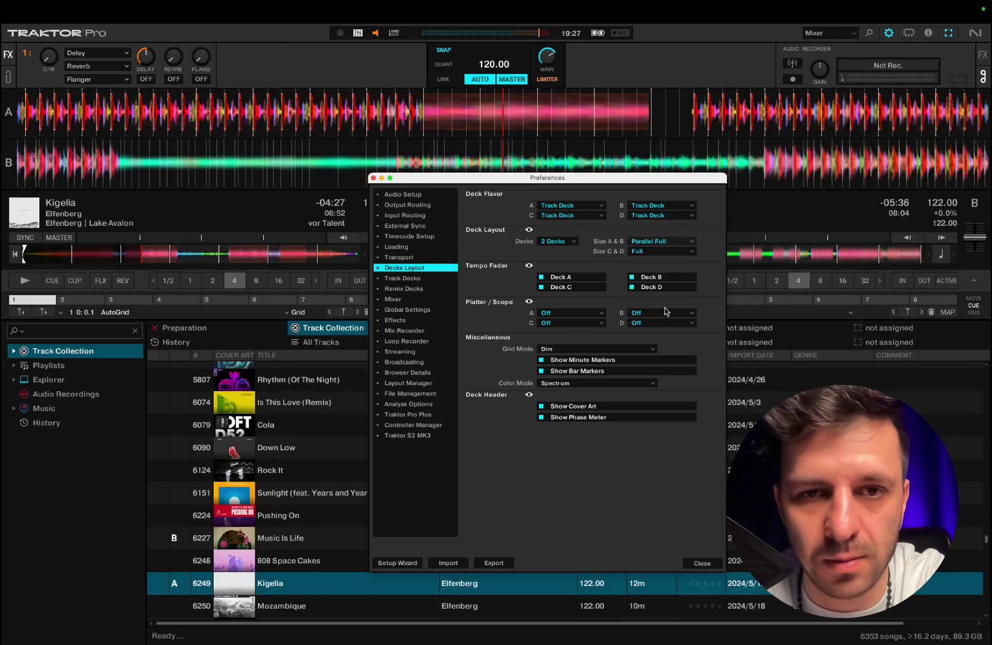
left_click_drag(631, 178, 563, 148)
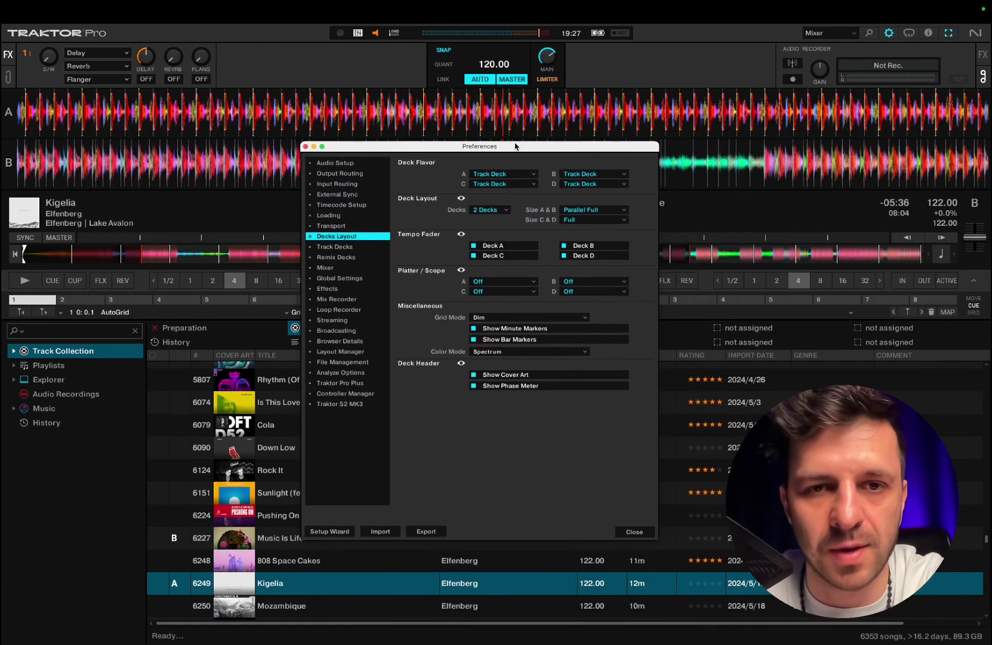
Set the audio device to Traktor Kontrol S2 MK3 (CoreAudio) in the Audio Setup preferences.
left_click(344, 163)
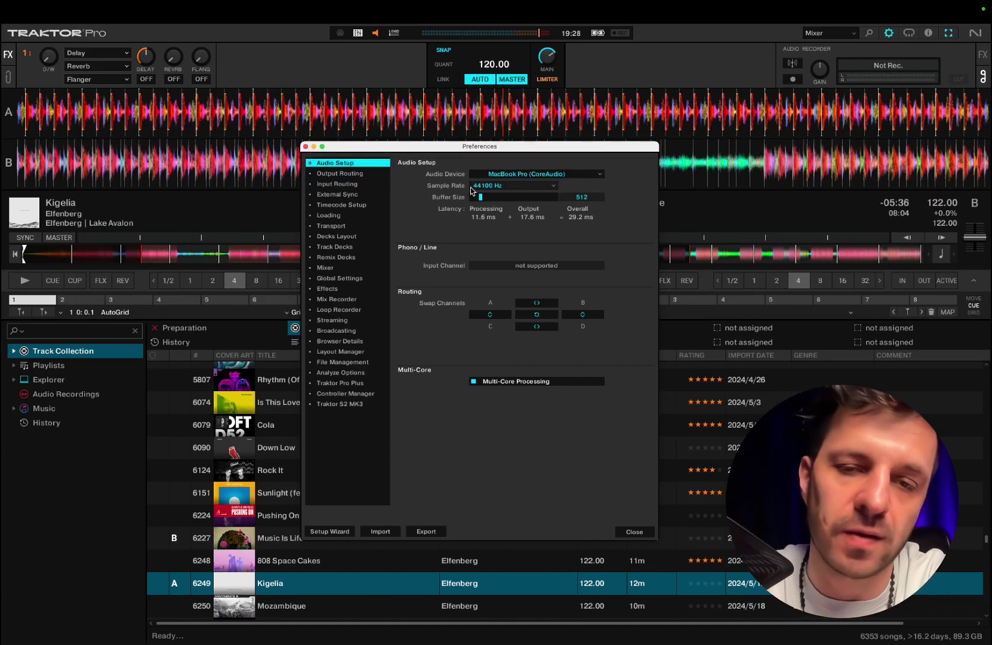
left_click(514, 174)
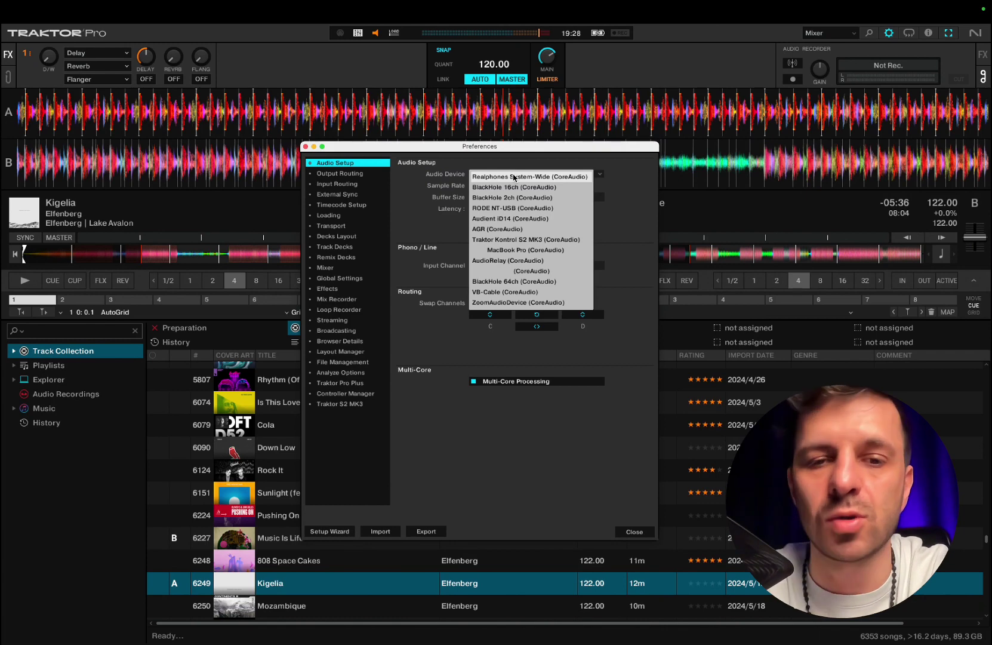
left_click(591, 175)
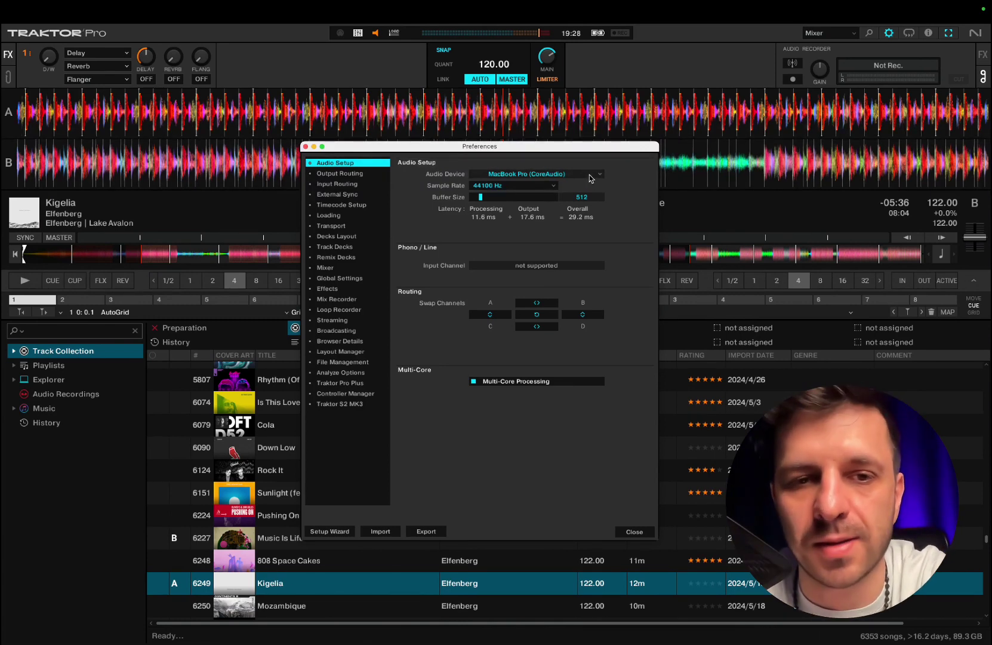
left_click(343, 172)
left_click(342, 164)
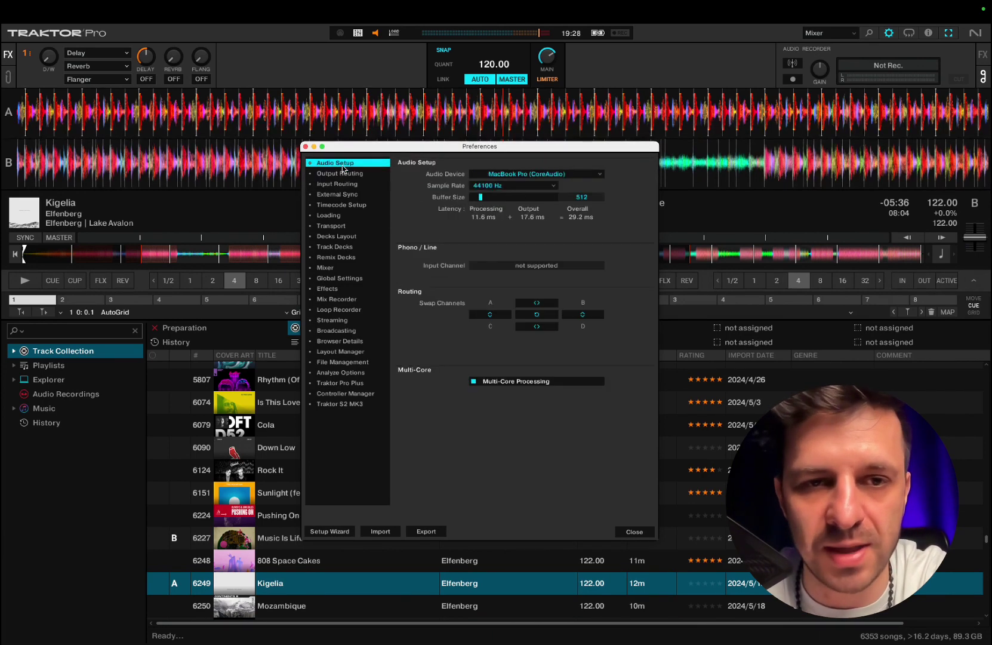
left_click(538, 174)
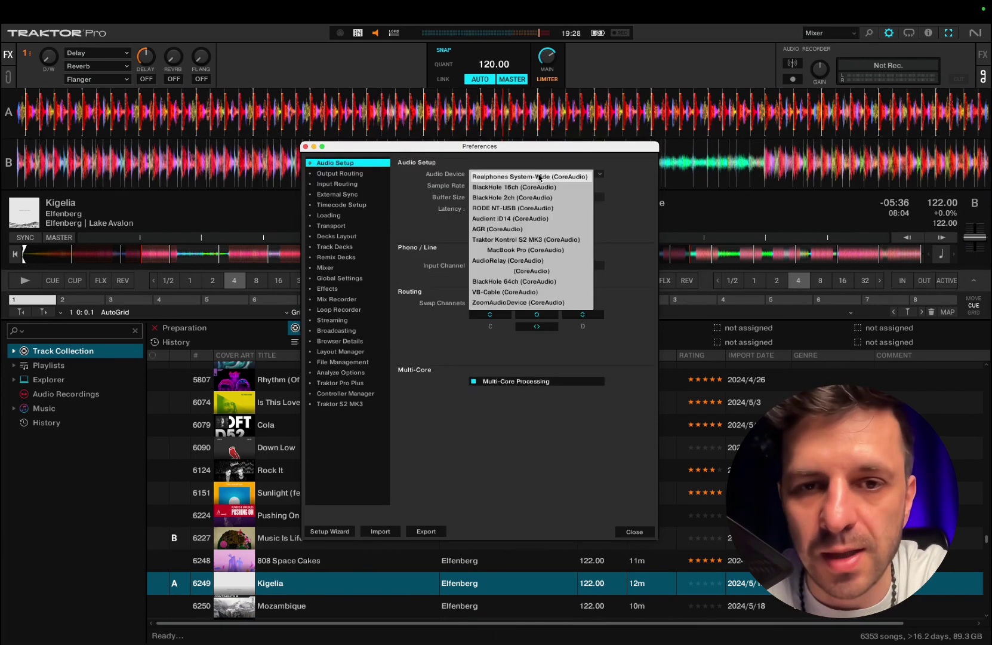
left_click(530, 240)
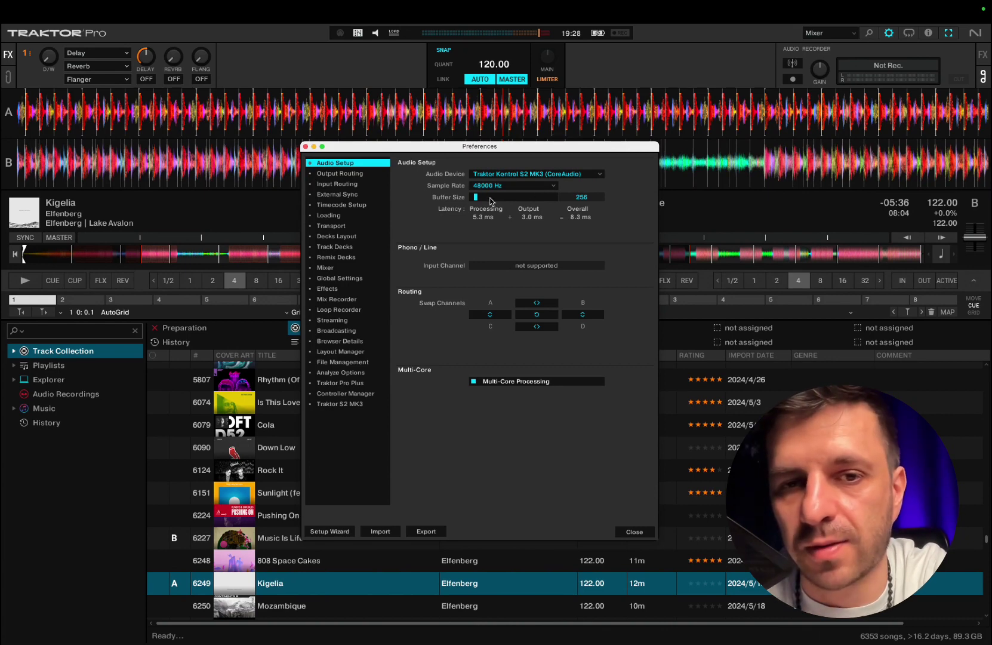
Try several audio buffer sizes, start playback on deck A, and set the Buffer Size to 512.
left_click_drag(476, 197, 493, 201)
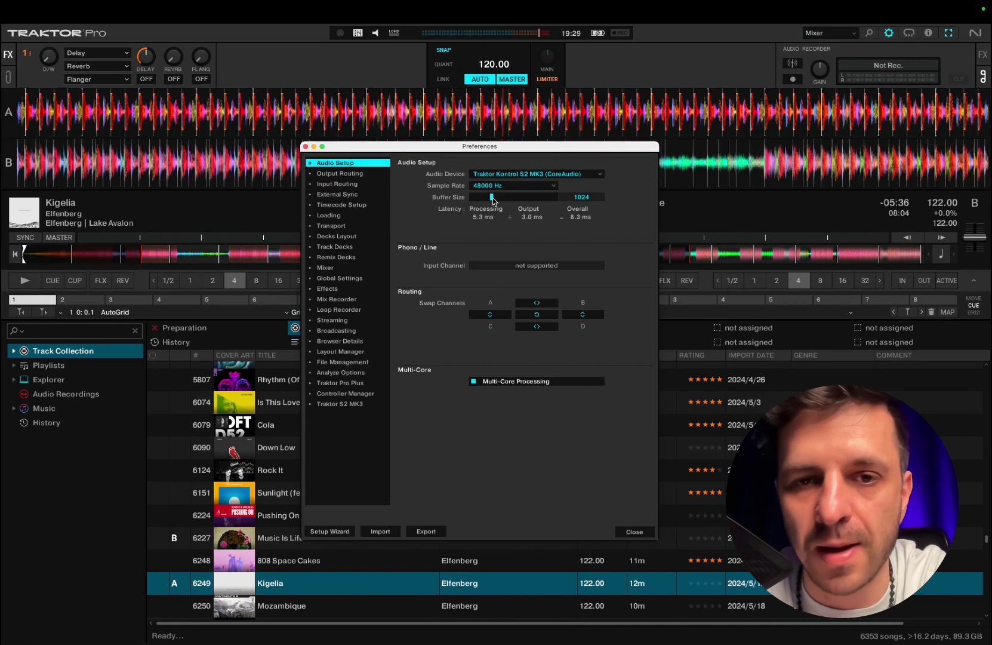
left_click_drag(492, 197, 482, 199)
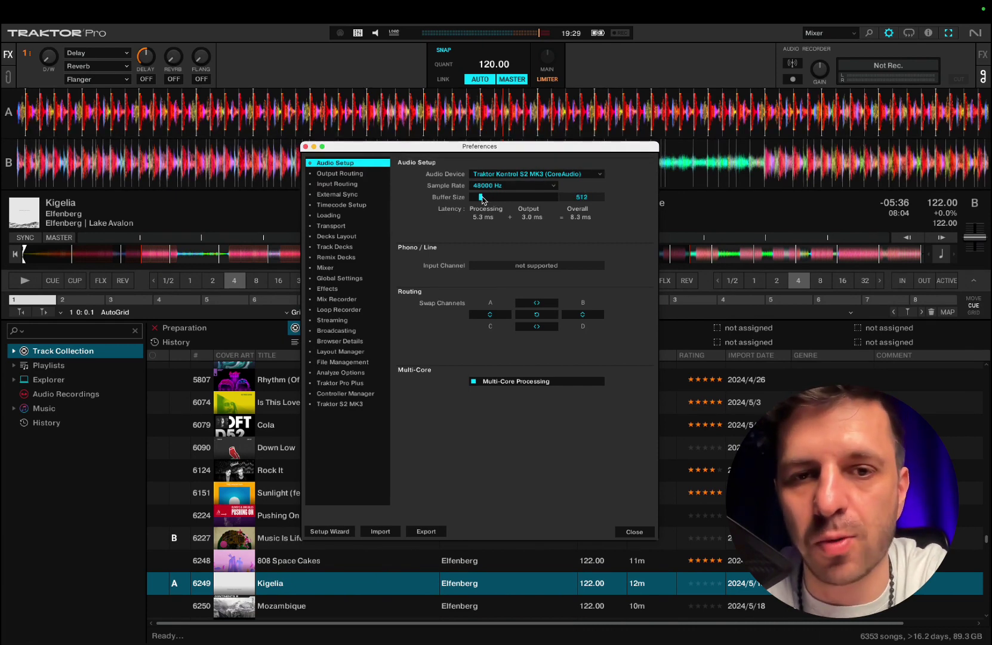
mouse_move(482, 199)
left_mouse_down()
mouse_move(473, 204)
mouse_move(483, 204)
left_mouse_up()
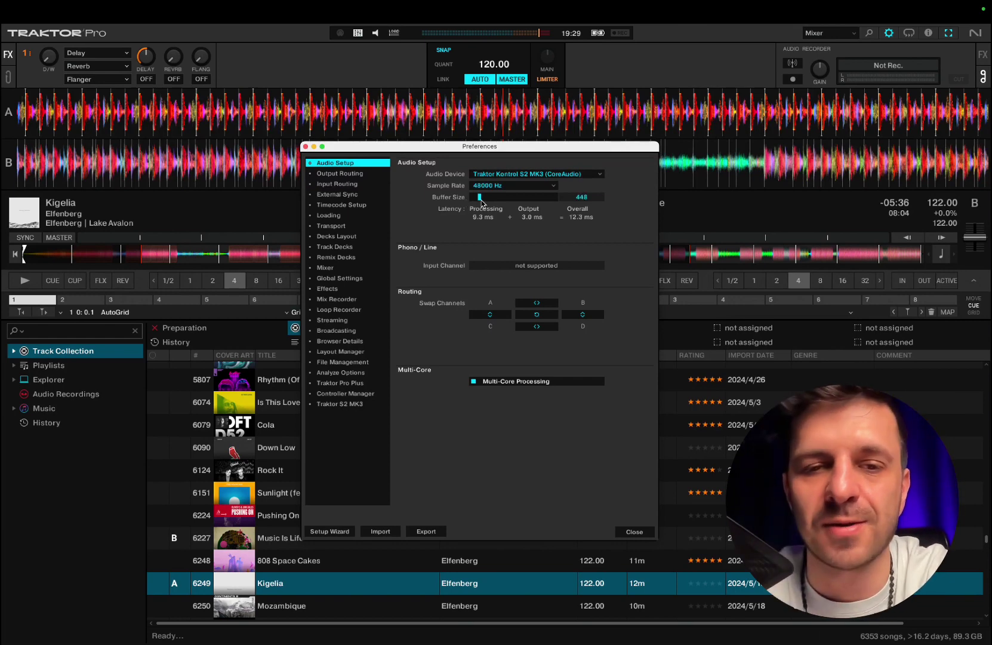
left_click(265, 431)
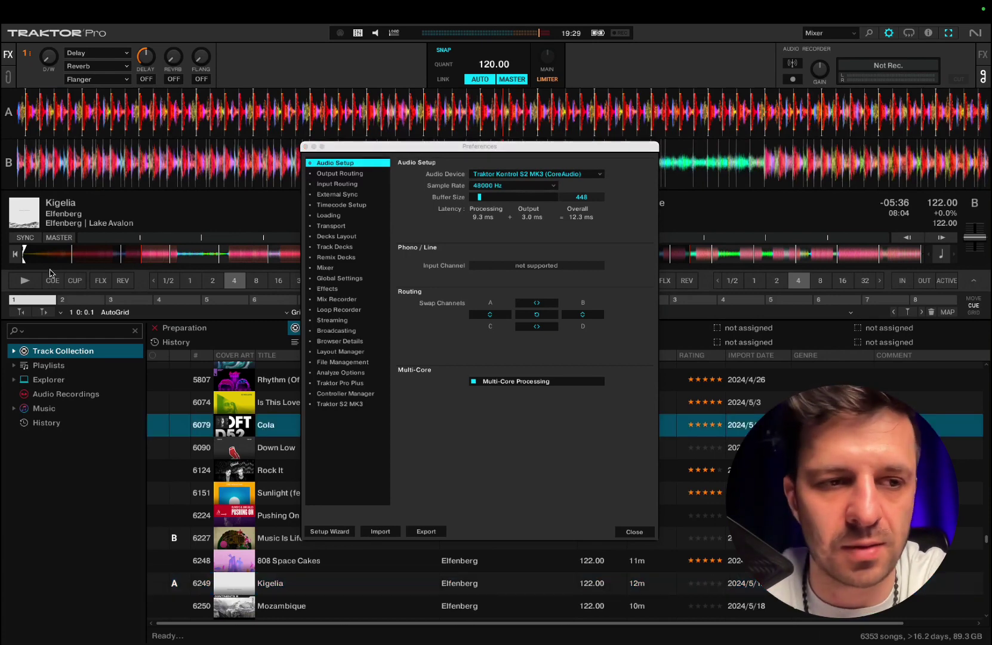
left_click(25, 280)
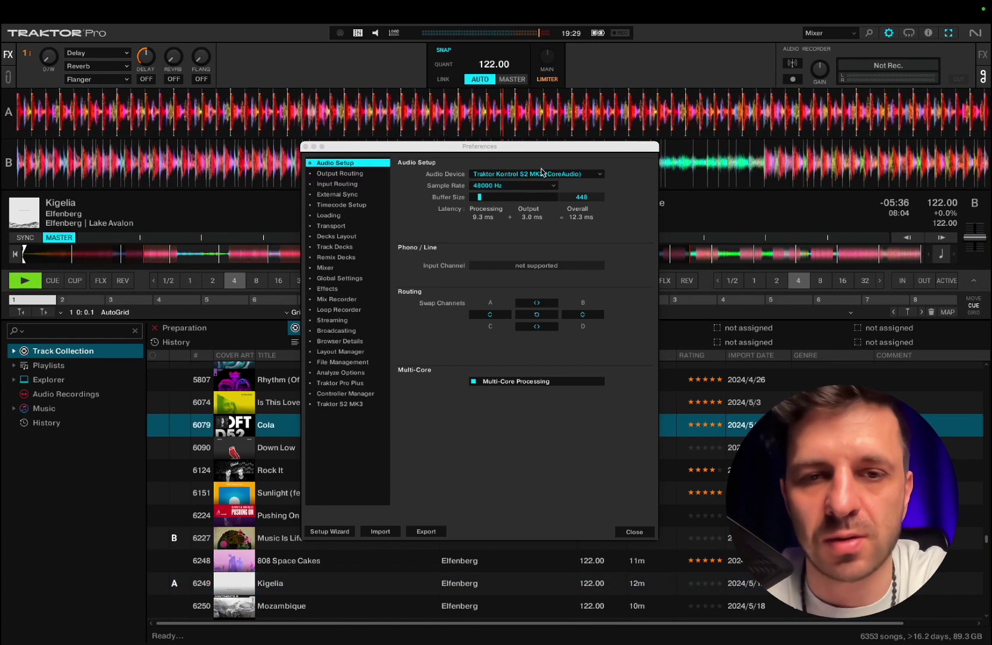
left_click(479, 198)
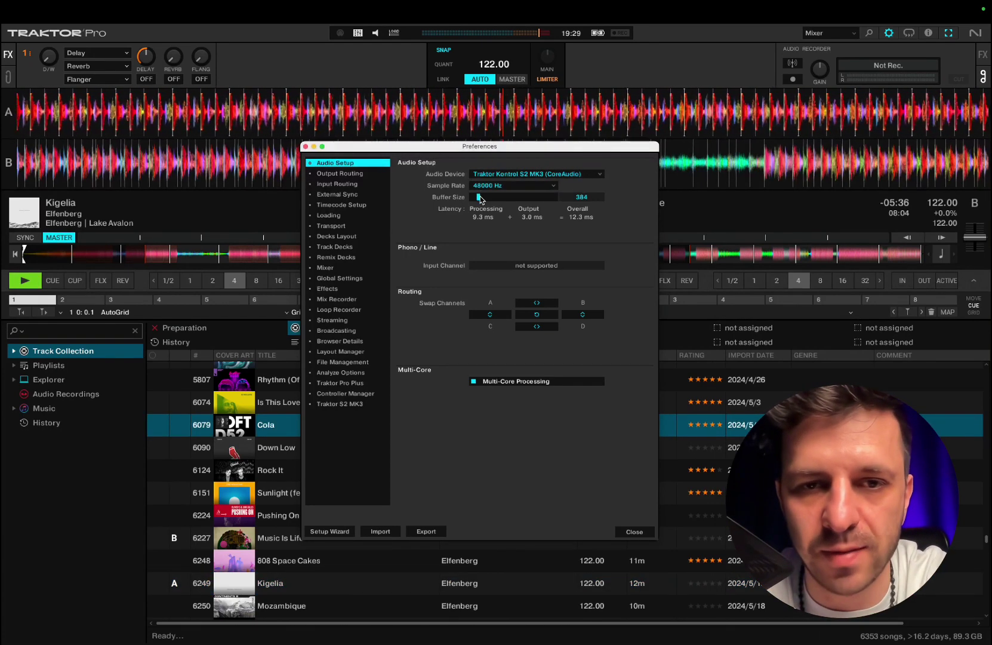
left_click_drag(480, 199, 483, 199)
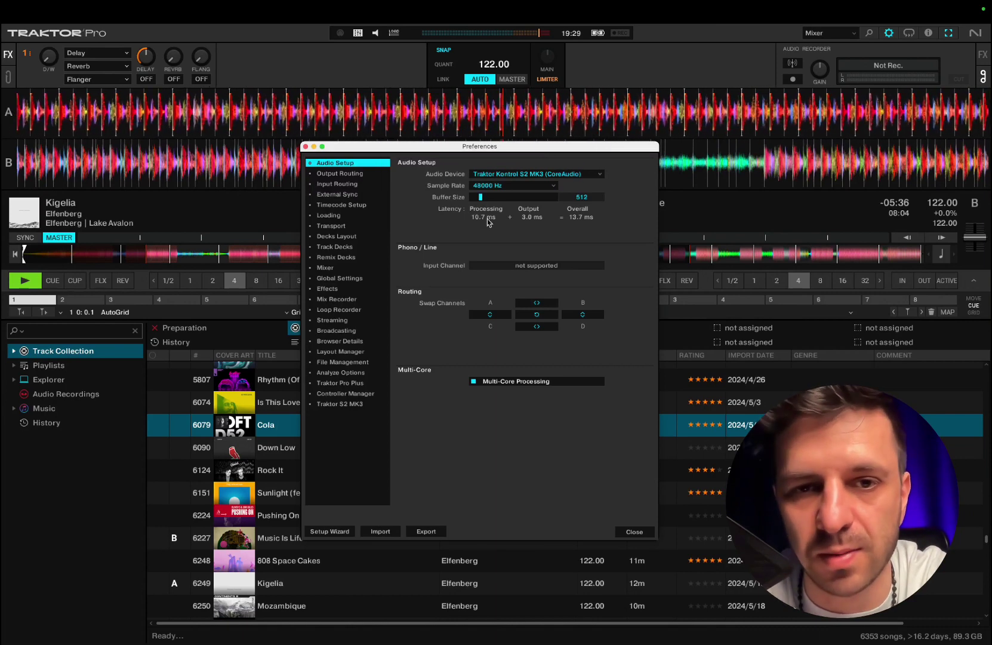
Set both Output Monitor channels to not connected in the Output Routing preferences.
left_click(388, 173)
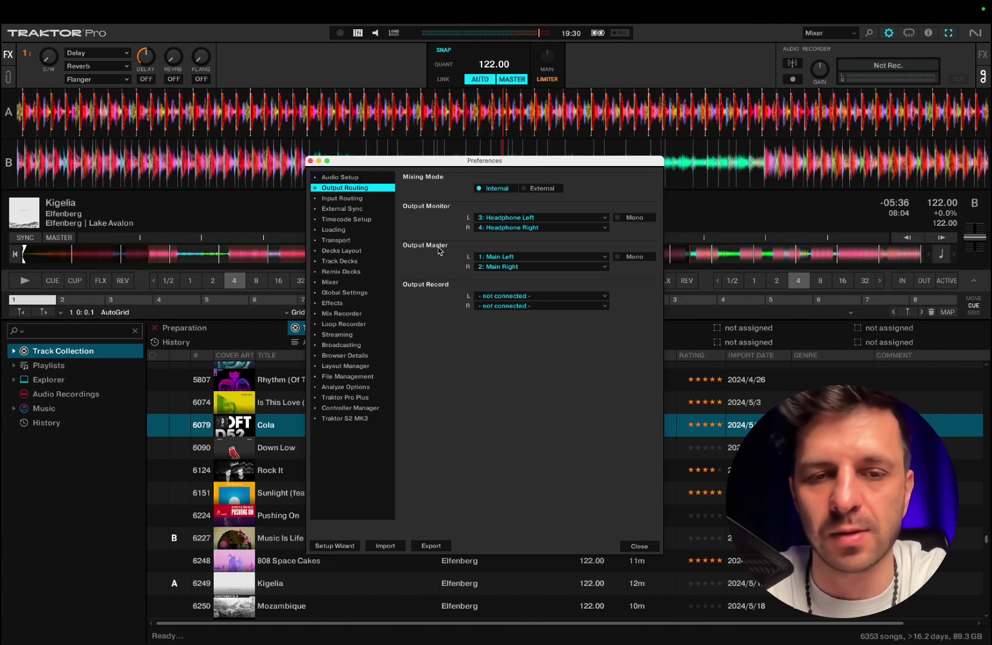
left_click(544, 218)
left_click(535, 219)
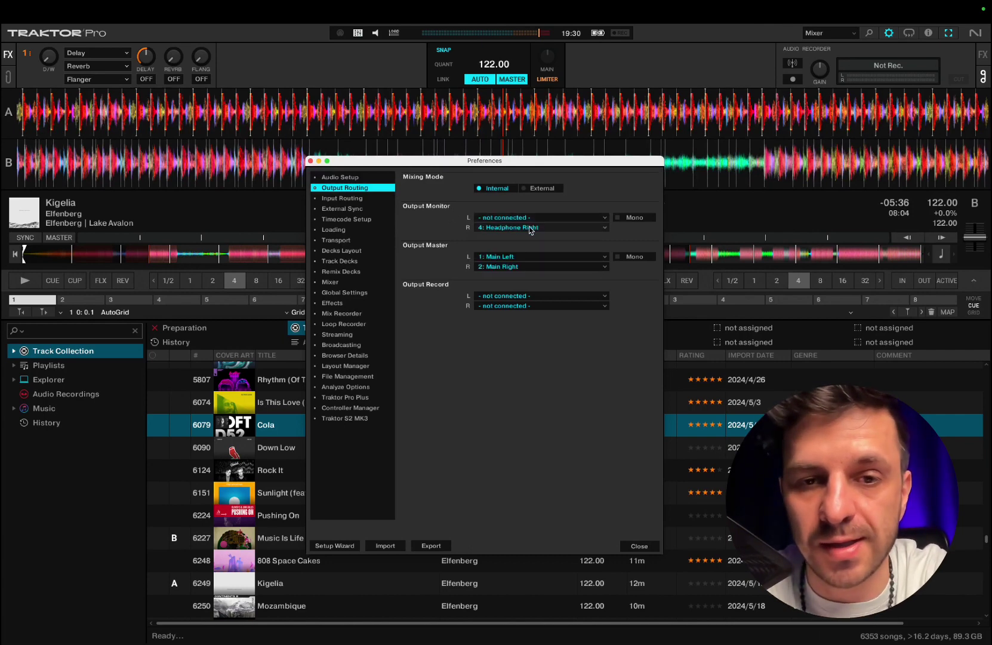
left_click(525, 228)
left_click(523, 236)
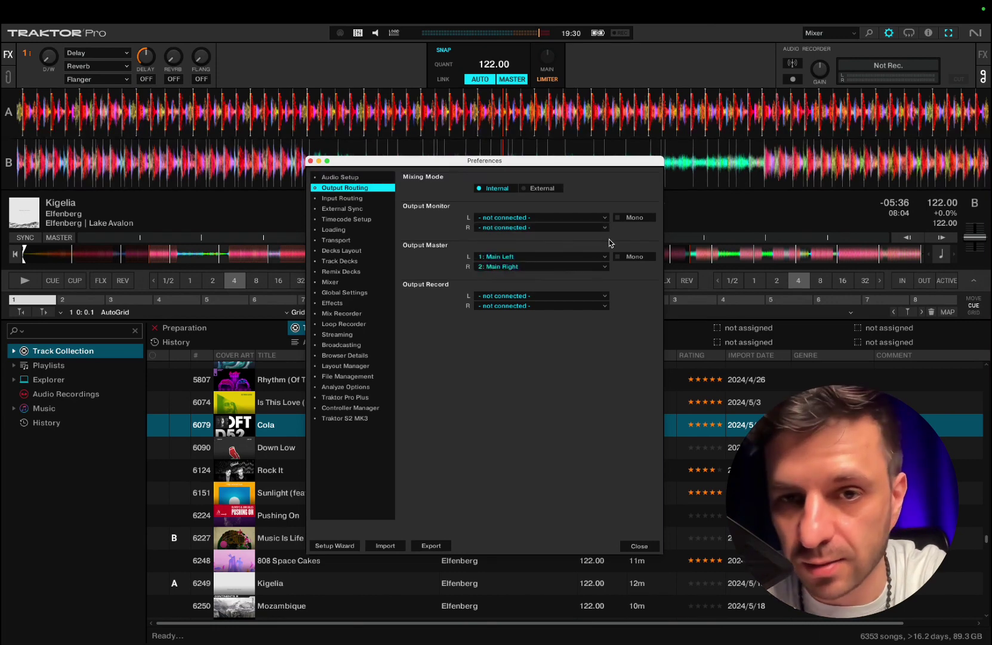
Assign the left Output Monitor channel to 3: Headphone Left and the right channel to 4: Headphone Right.
left_click(554, 220)
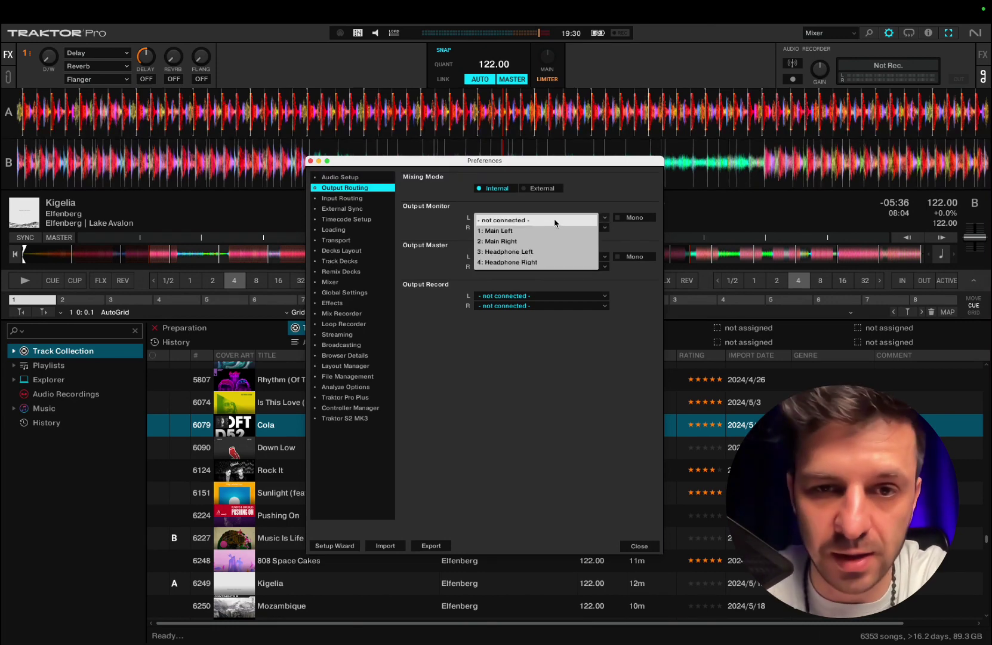
left_click(524, 253)
left_click(537, 227)
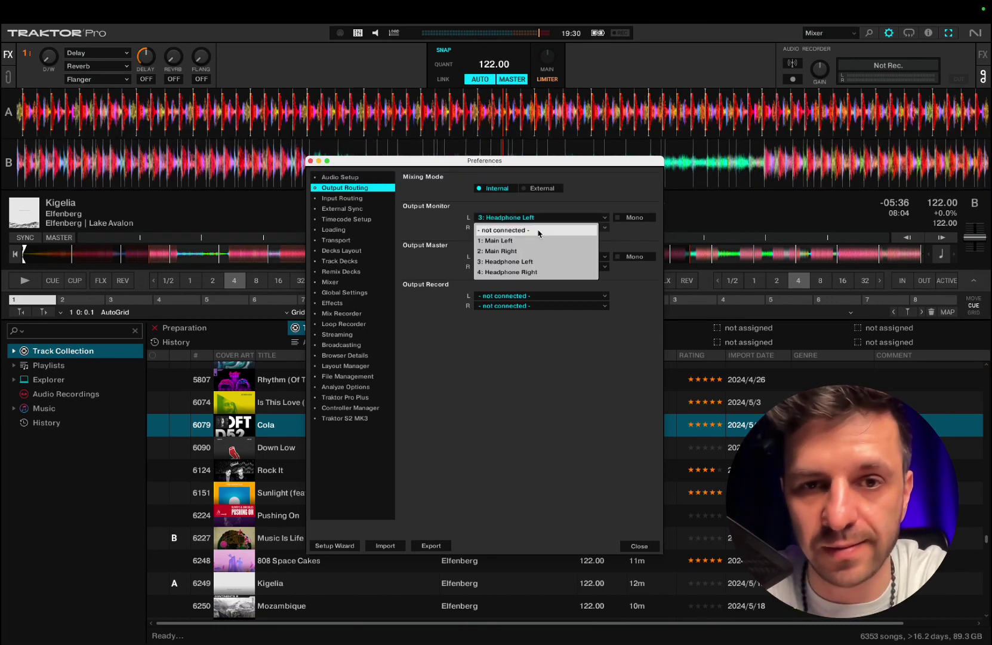
left_click(533, 272)
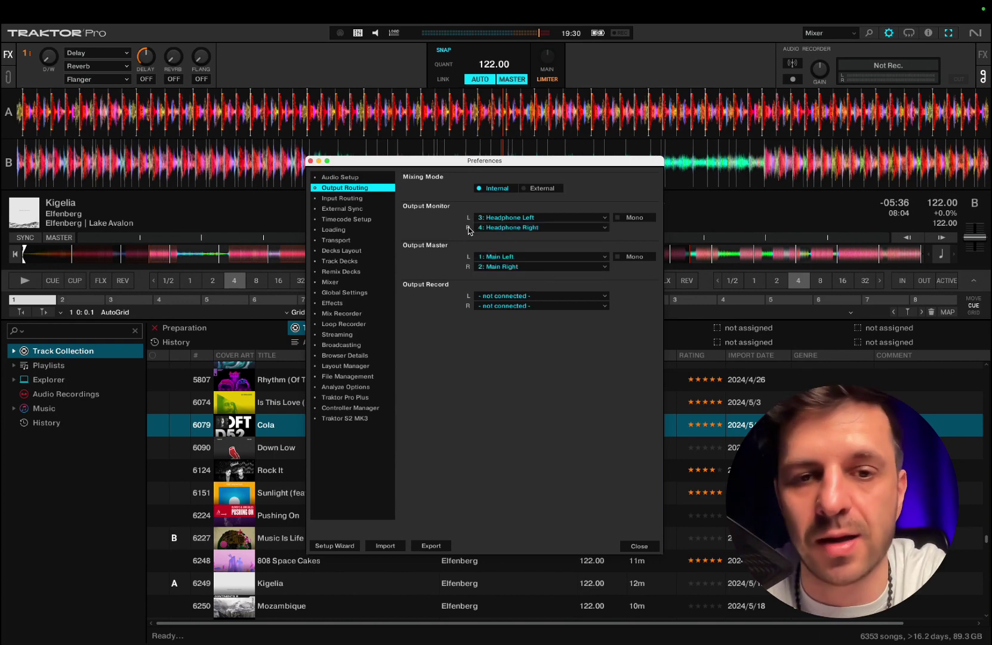
Set both Output Master channels to not connected.
left_click(526, 256)
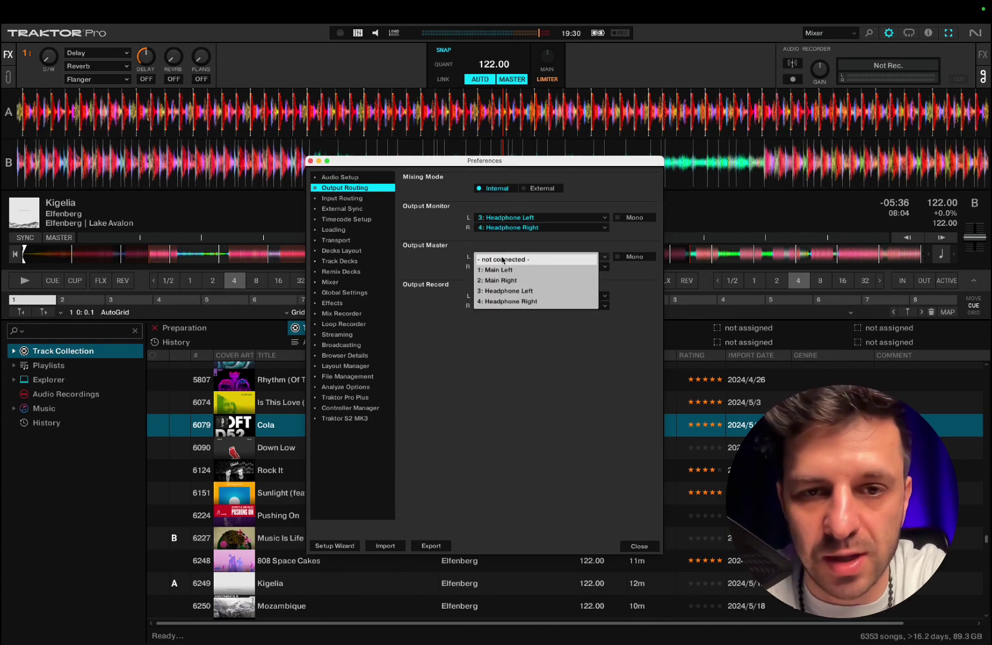
left_click(526, 259)
left_click(524, 267)
left_click(524, 270)
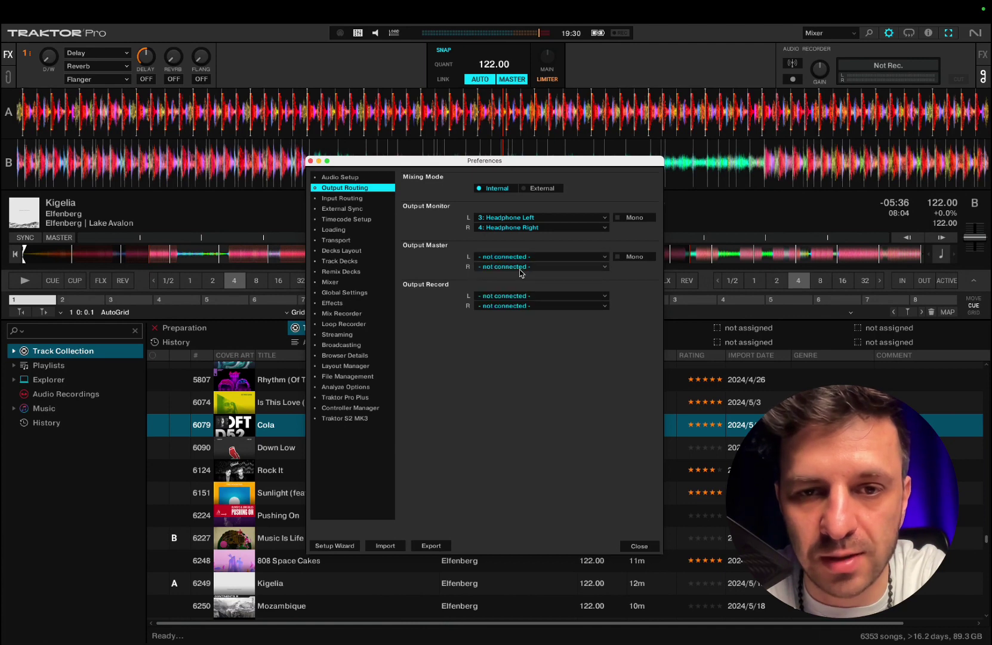
Assign the left Output Master channel to 1: Main Left and the right channel to 2: Main Right.
left_click(539, 259)
left_click(526, 267)
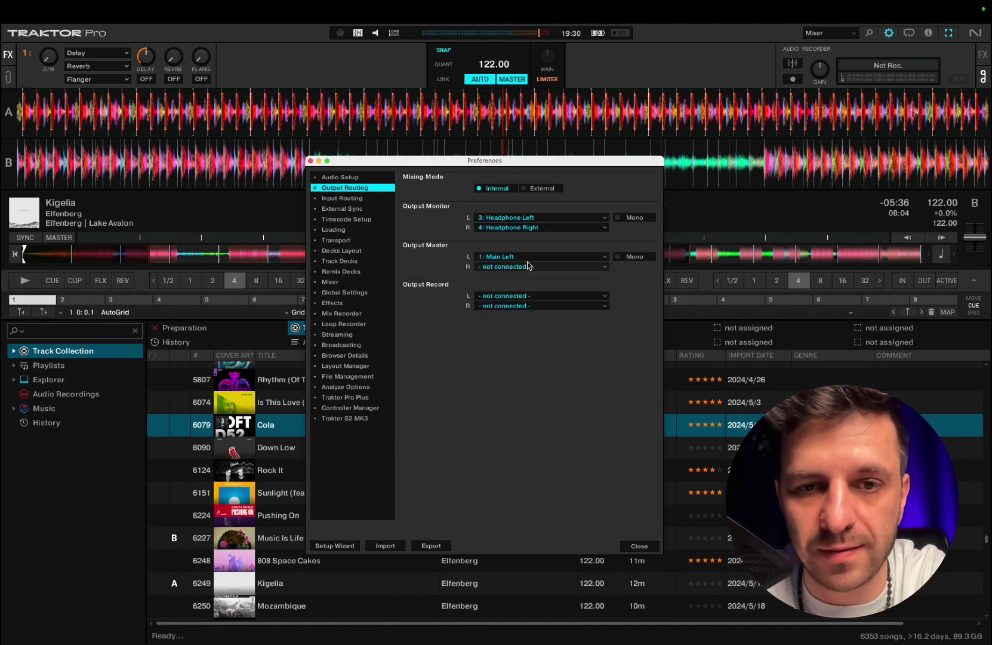
left_click(526, 269)
left_click(523, 291)
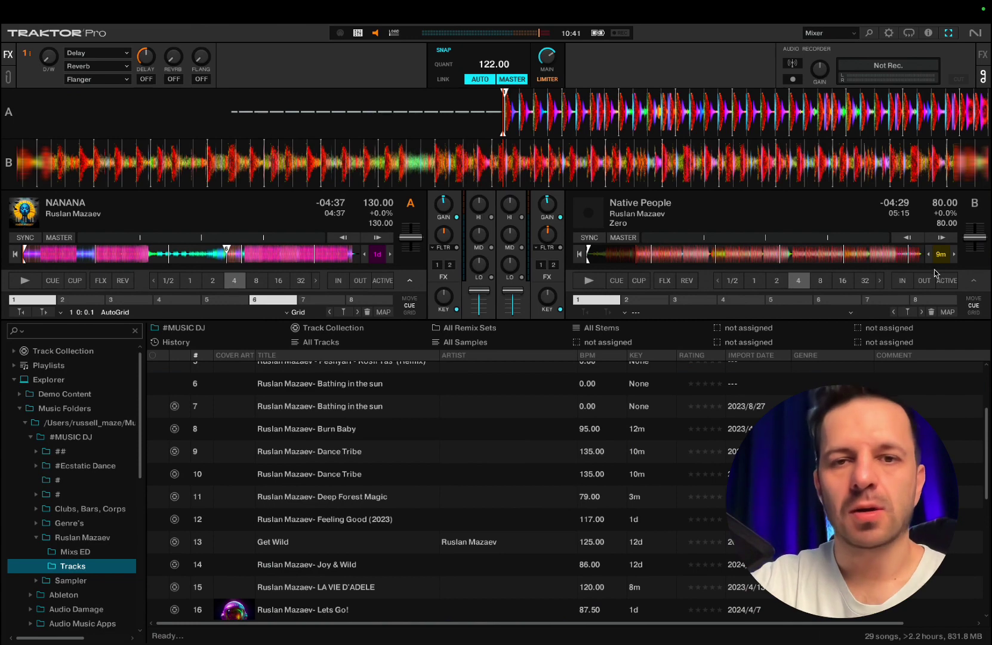
Enable Loading only into stopped deck in the Loading preferences.
left_click(889, 32)
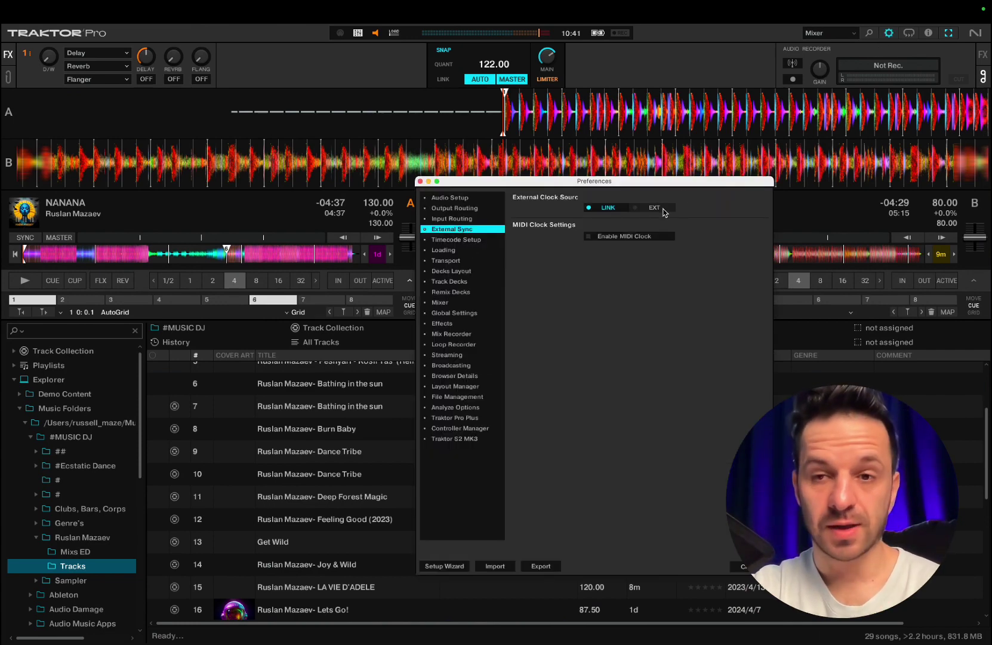
left_click(455, 251)
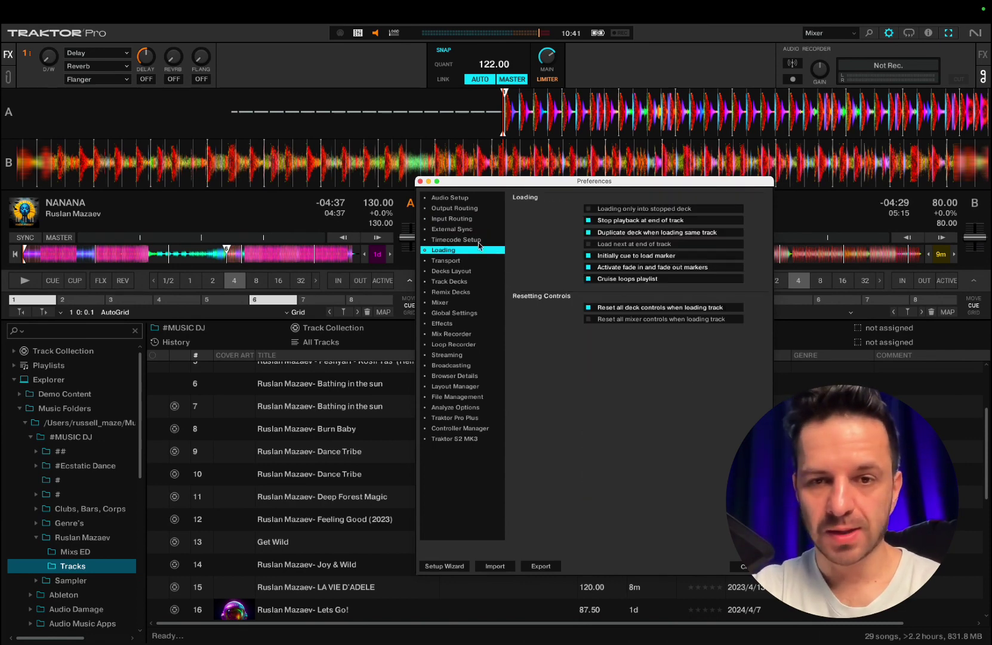
left_click(590, 211)
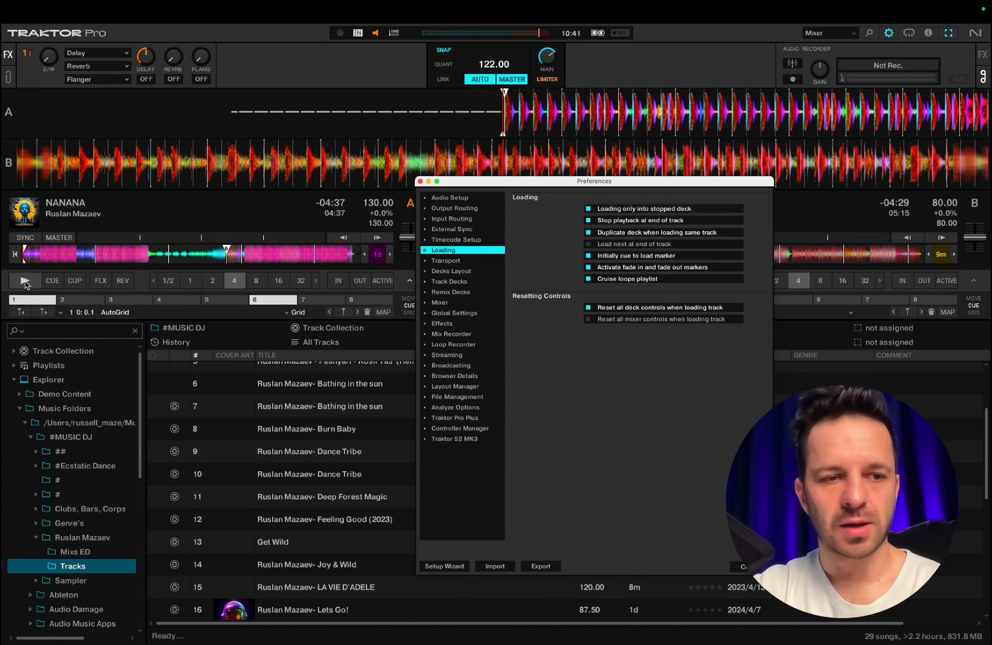
Test the stopped-deck loading restriction with track 7, Bathing in the sun, while deck A plays, and stop the deck.
left_click(25, 280)
left_click(325, 415)
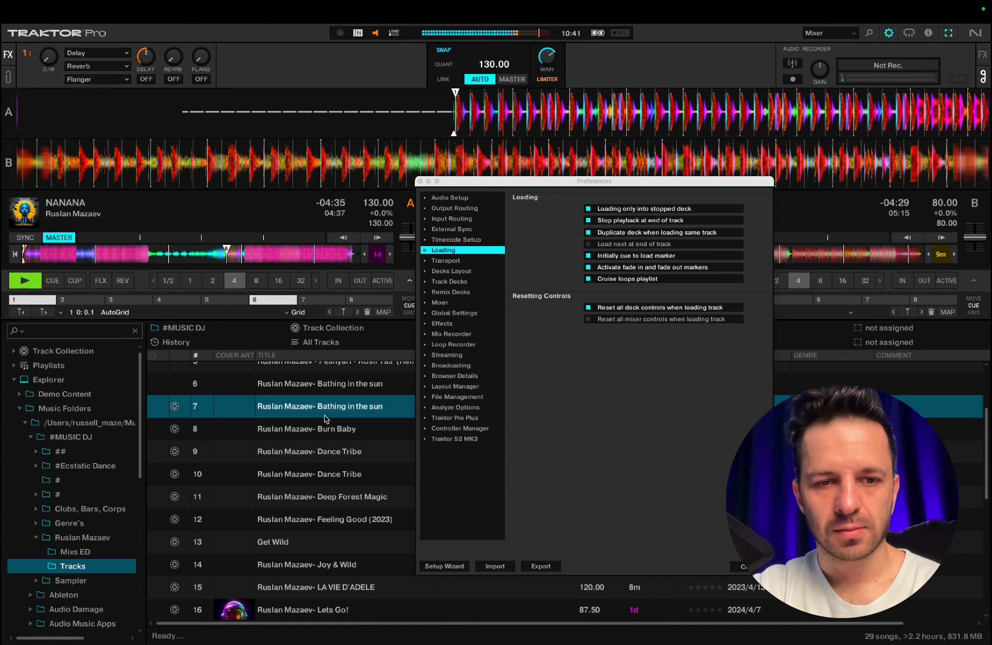
left_click(28, 283)
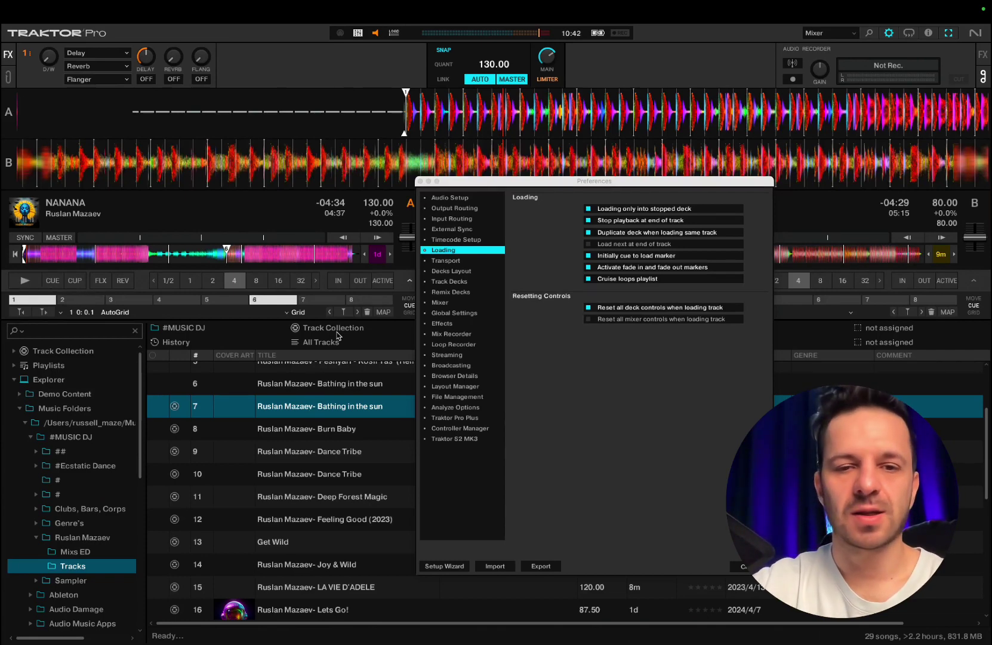
Disable Loading only into stopped deck and load track 7, Bathing in the sun, into the playing deck A.
left_click(588, 209)
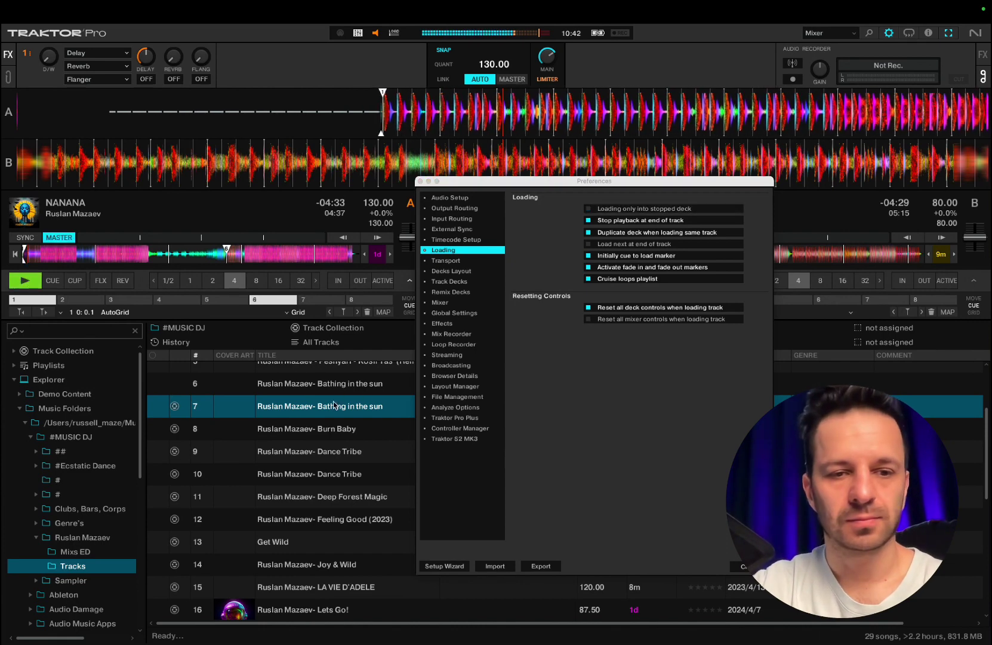
left_click_drag(334, 406, 181, 252)
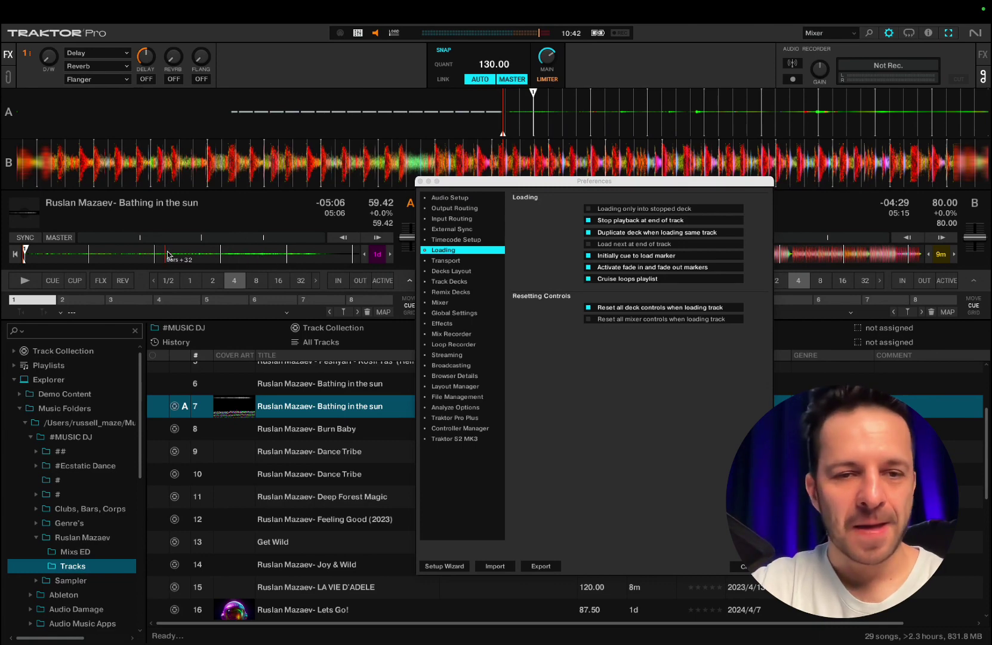
Re-enable Loading only into stopped deck and test it by loading track 8, Burn Baby, while deck A plays Dance Tribe.
left_click(588, 209)
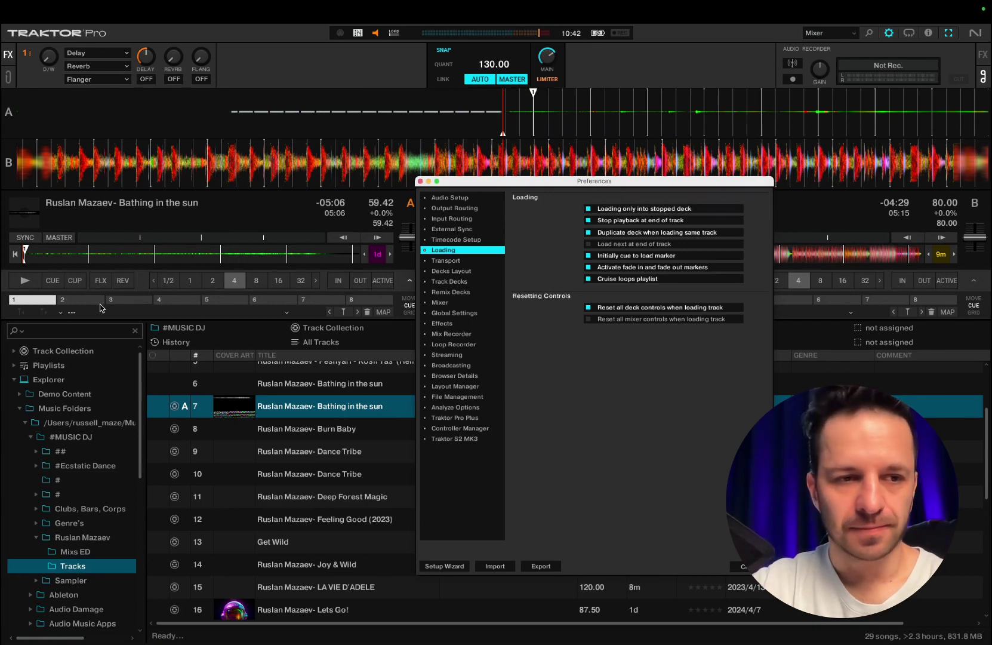
key("Down")
key("Down")
key("super+Left")
left_click(28, 278)
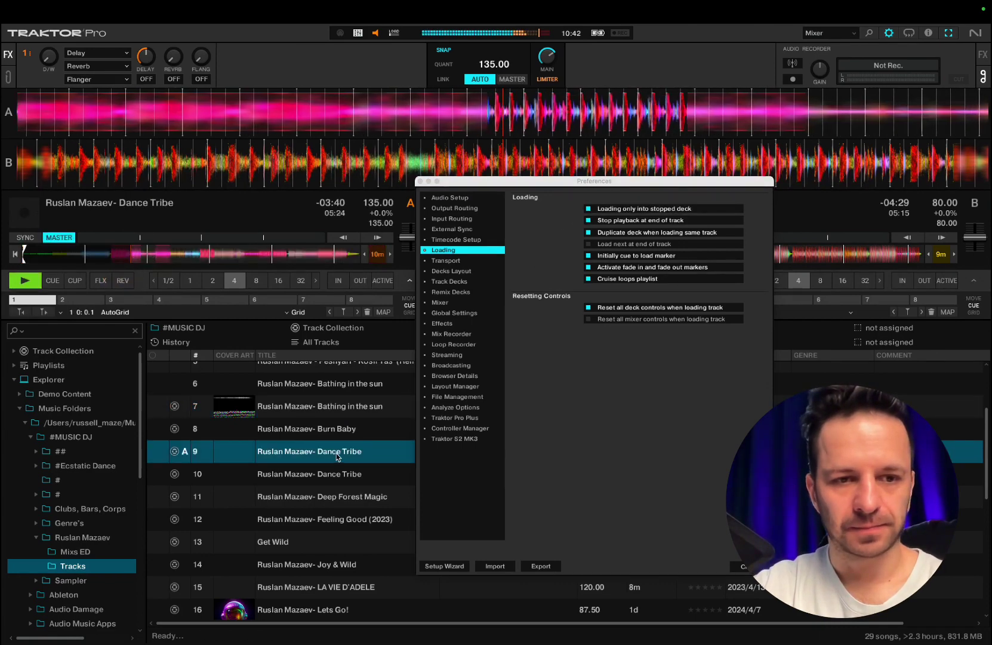
mouse_move(326, 429)
left_mouse_down()
mouse_move(319, 404)
mouse_move(132, 258)
left_mouse_up()
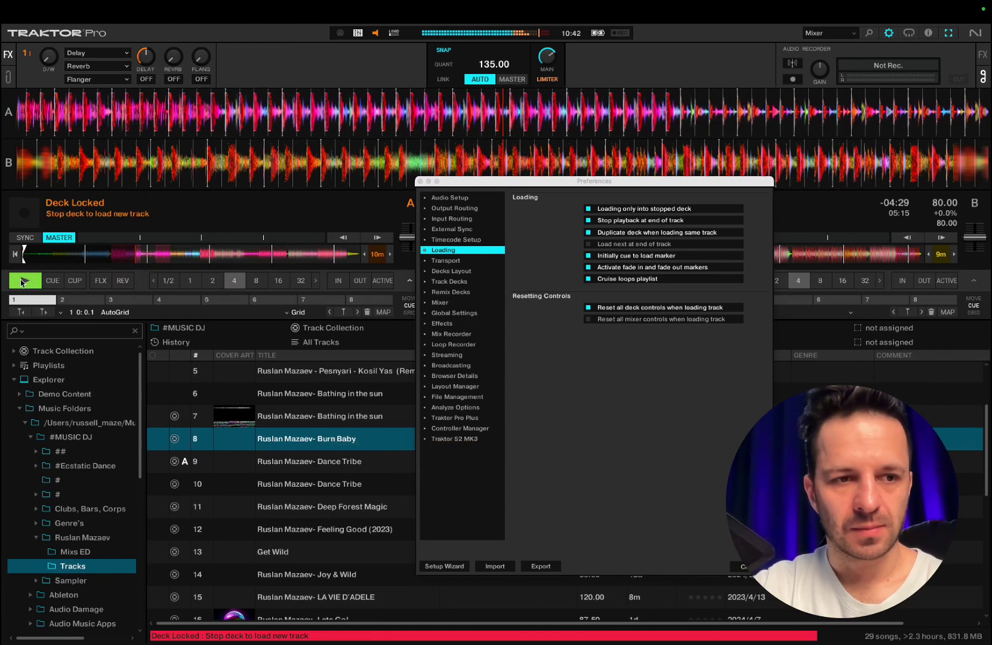
left_click(23, 282)
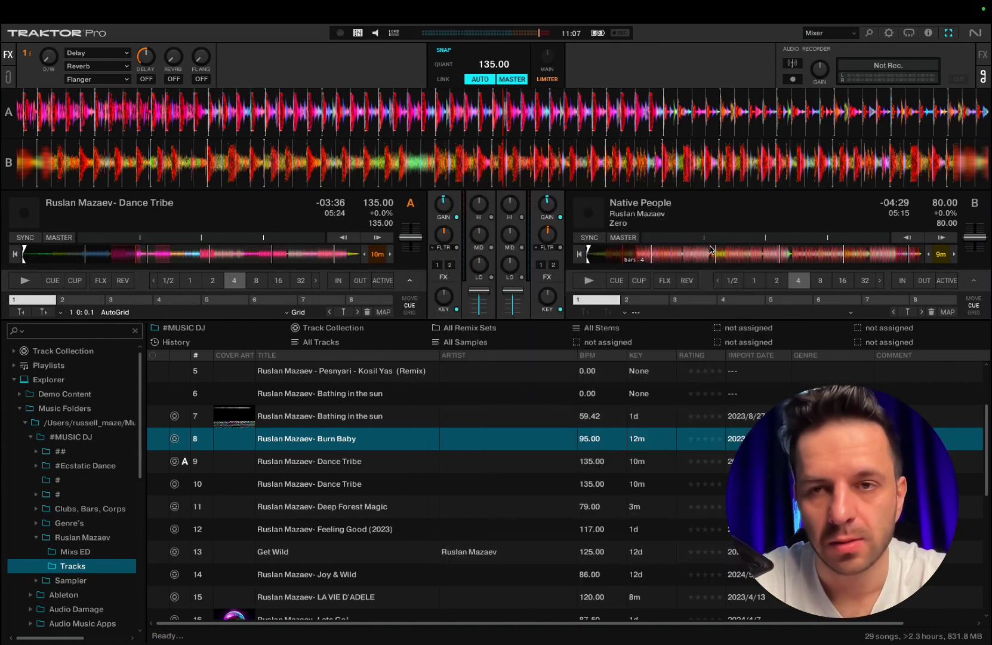
Set the tempo range of all decks to 35% in the Transport preferences.
left_click(889, 33)
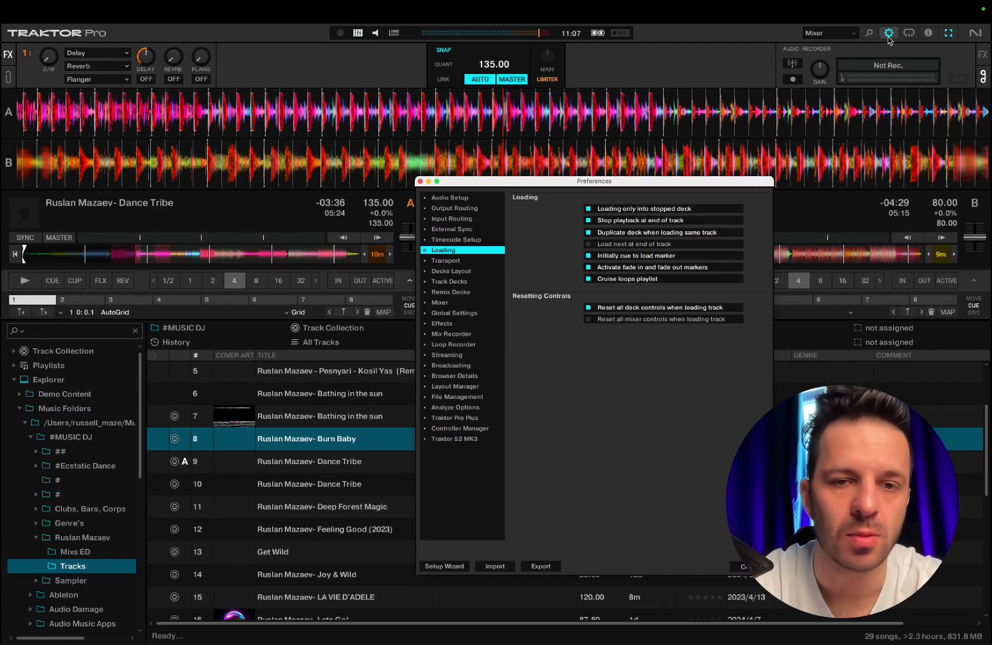
left_click_drag(420, 184, 495, 192)
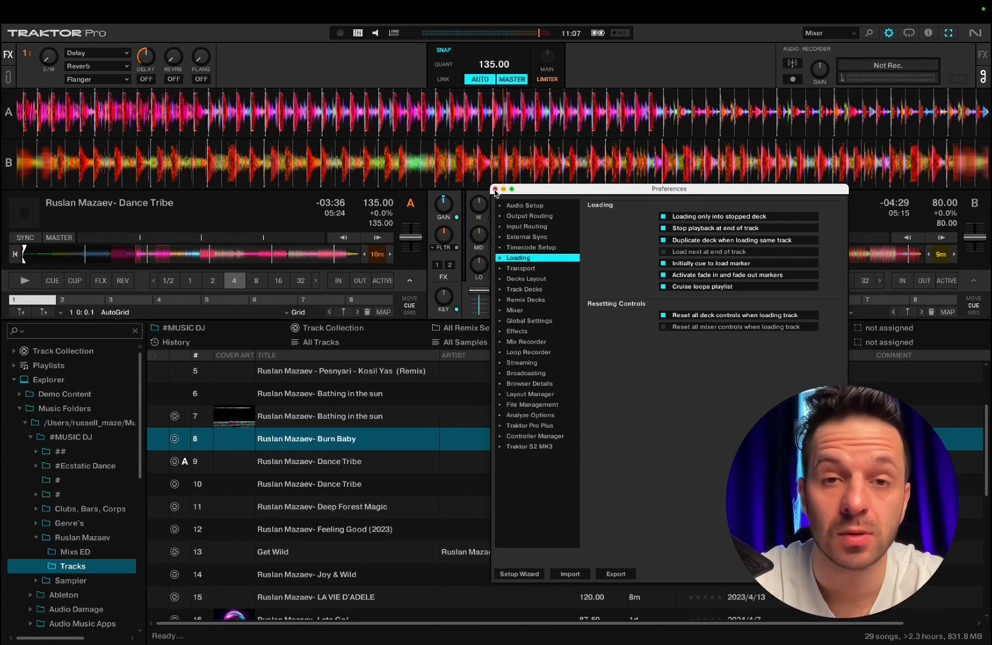
left_click(526, 205)
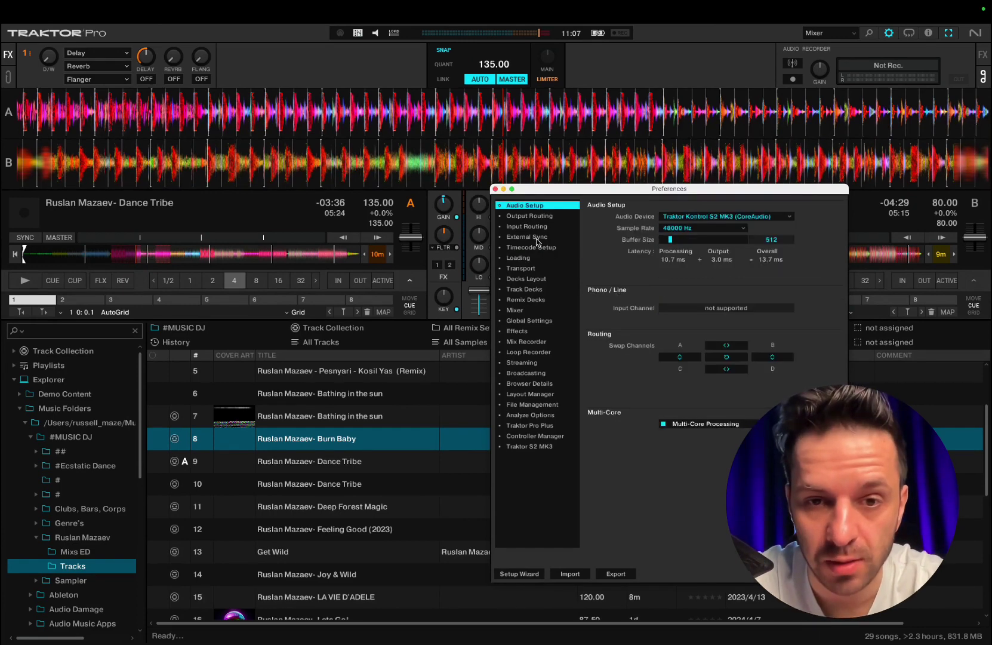
left_click(532, 270)
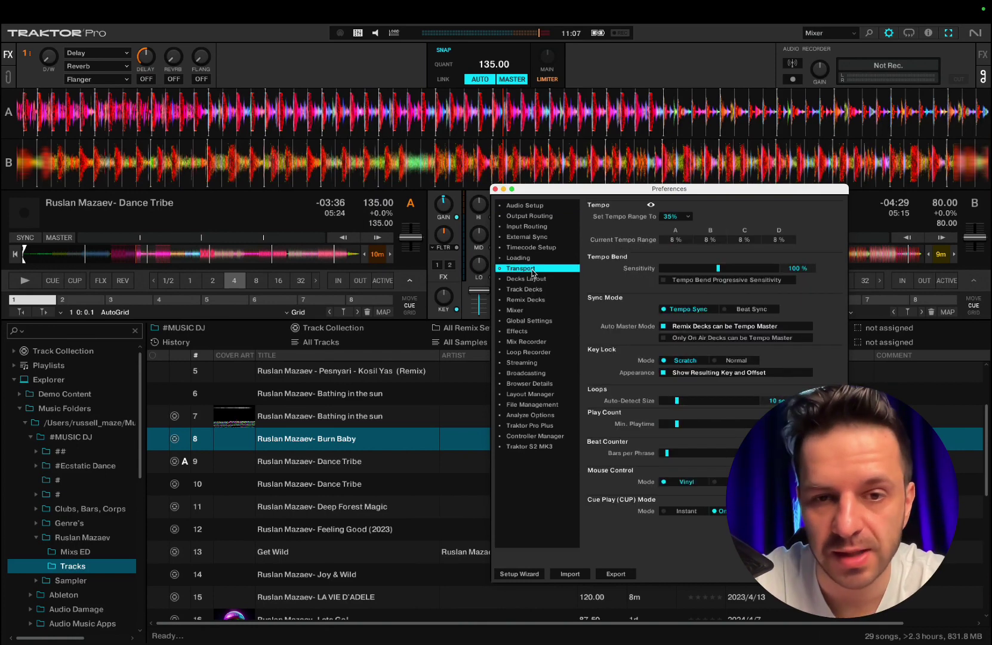
left_click(674, 217)
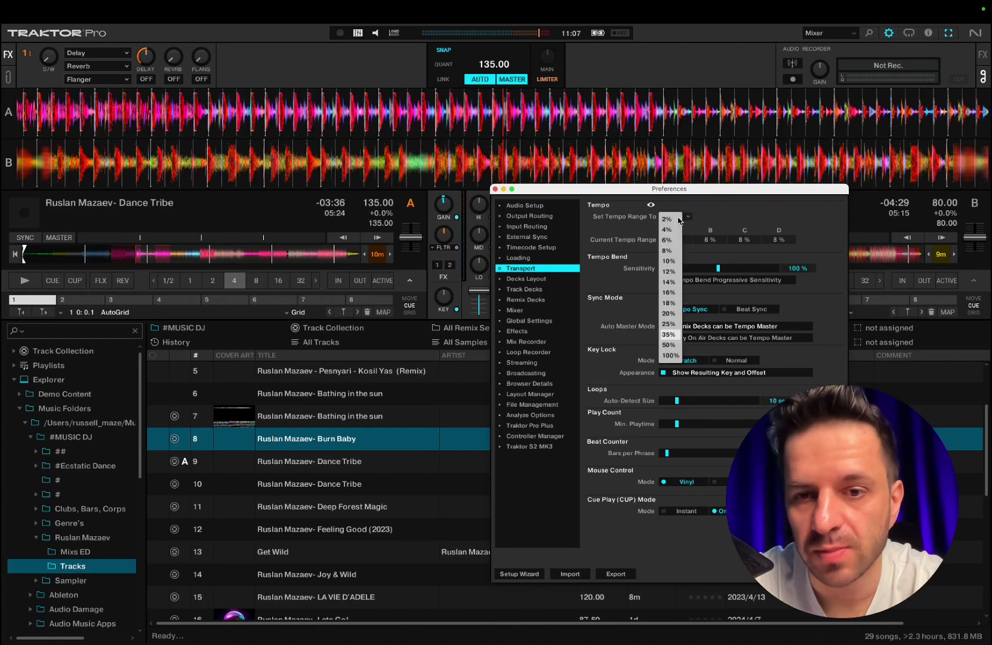
left_click(674, 334)
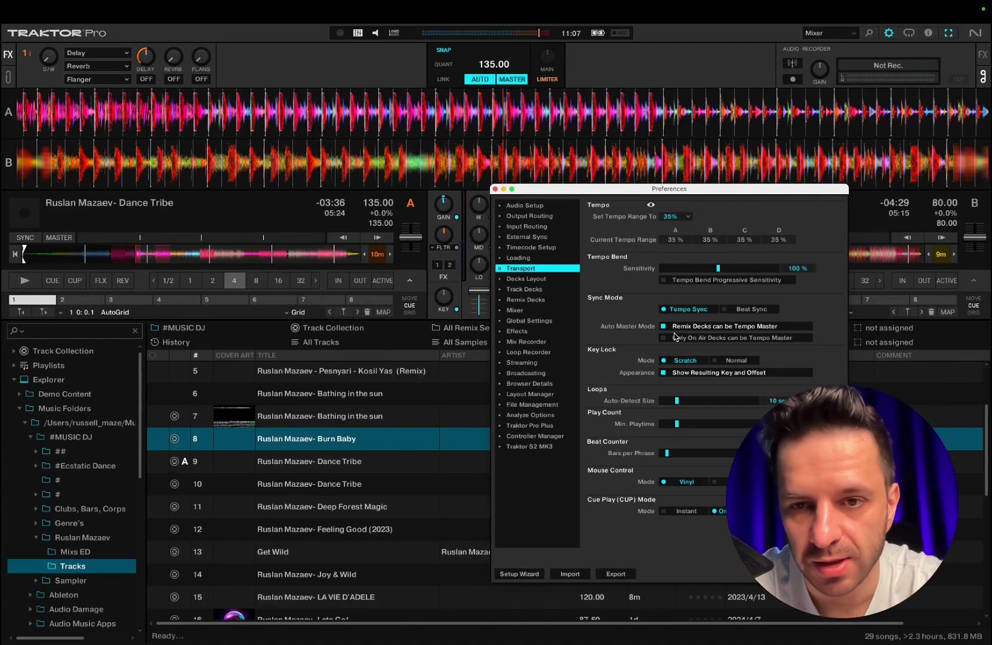
key("Escape")
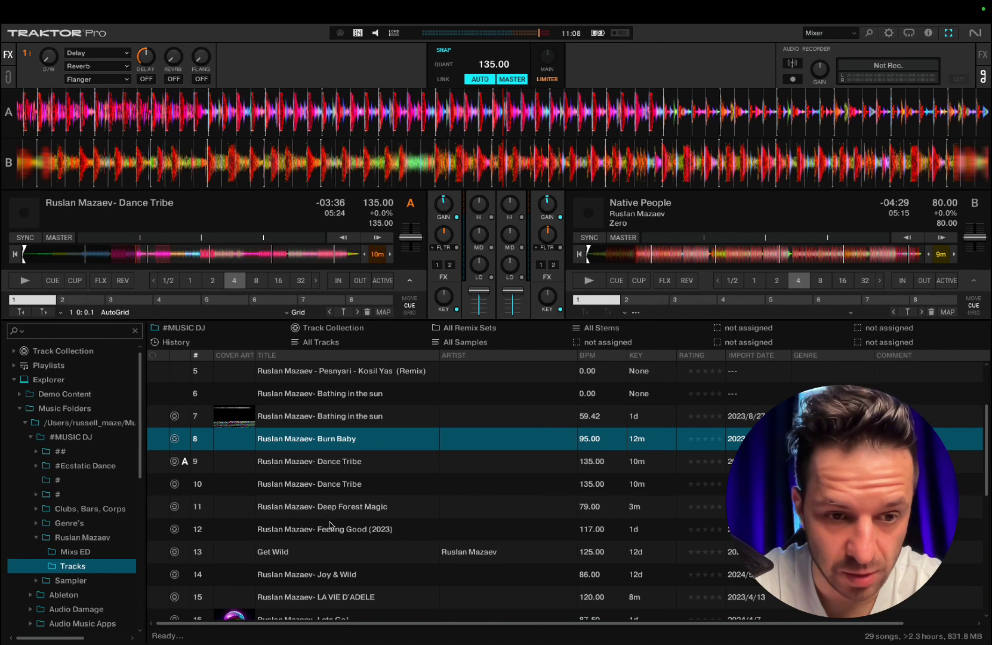
Load track 14, Joy & Wild, into deck A and, with the list sorted by BPM, load ShiWa Step into deck B.
mouse_move(337, 574)
left_mouse_down()
mouse_move(353, 433)
mouse_move(135, 258)
left_mouse_up()
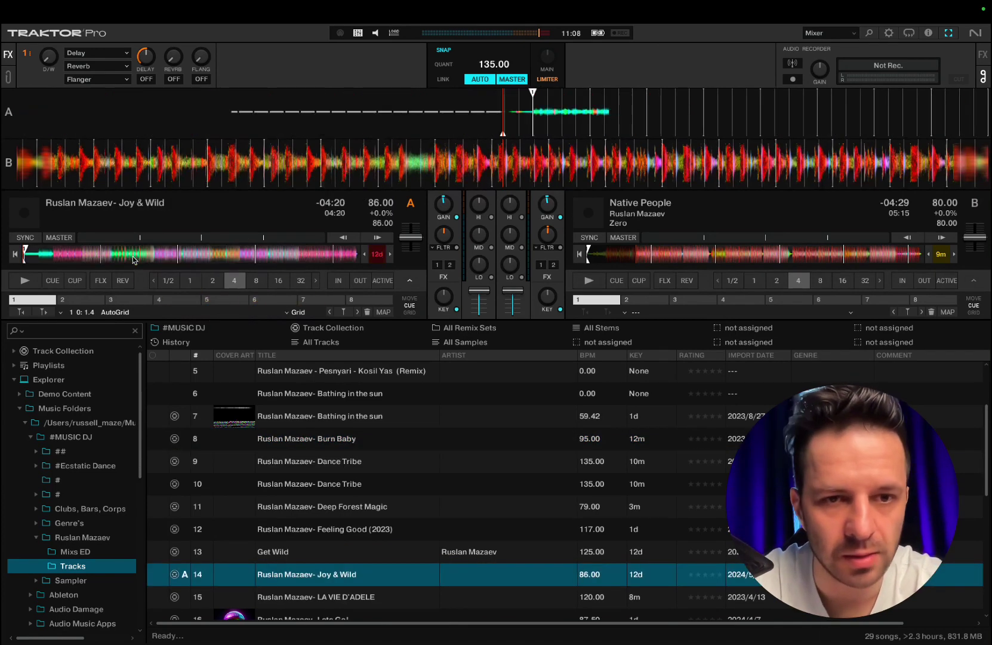
left_click(582, 355)
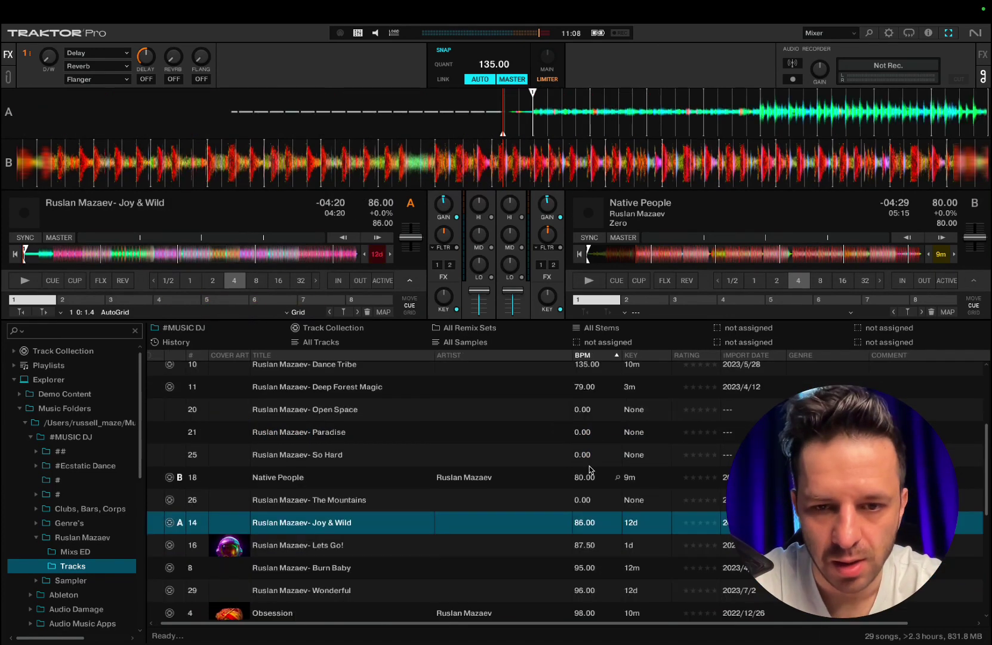
scroll(481, 564, "down", 2)
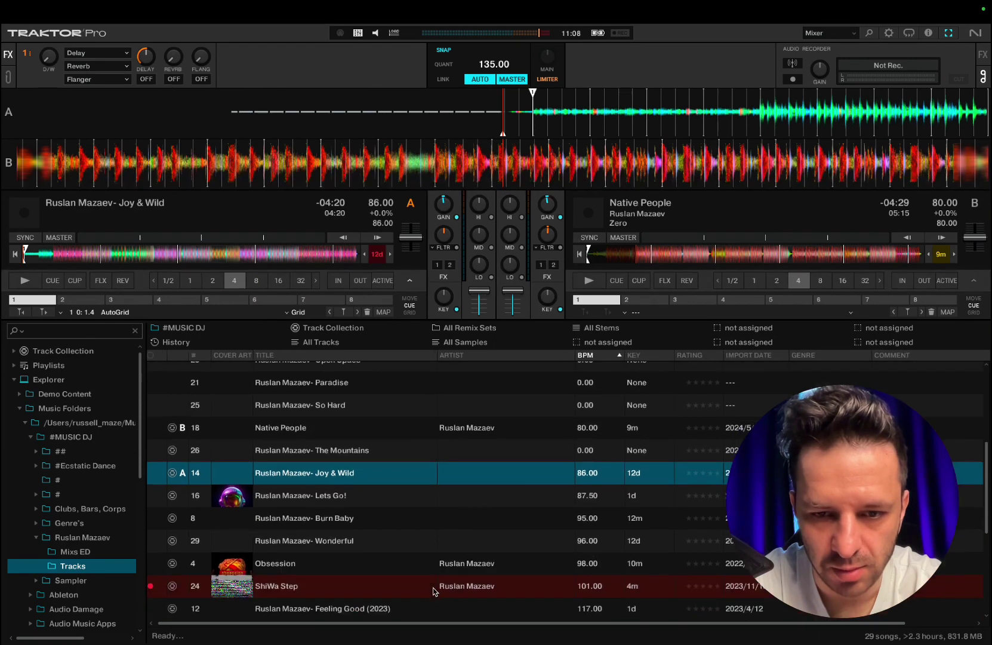
left_click_drag(401, 588, 683, 254)
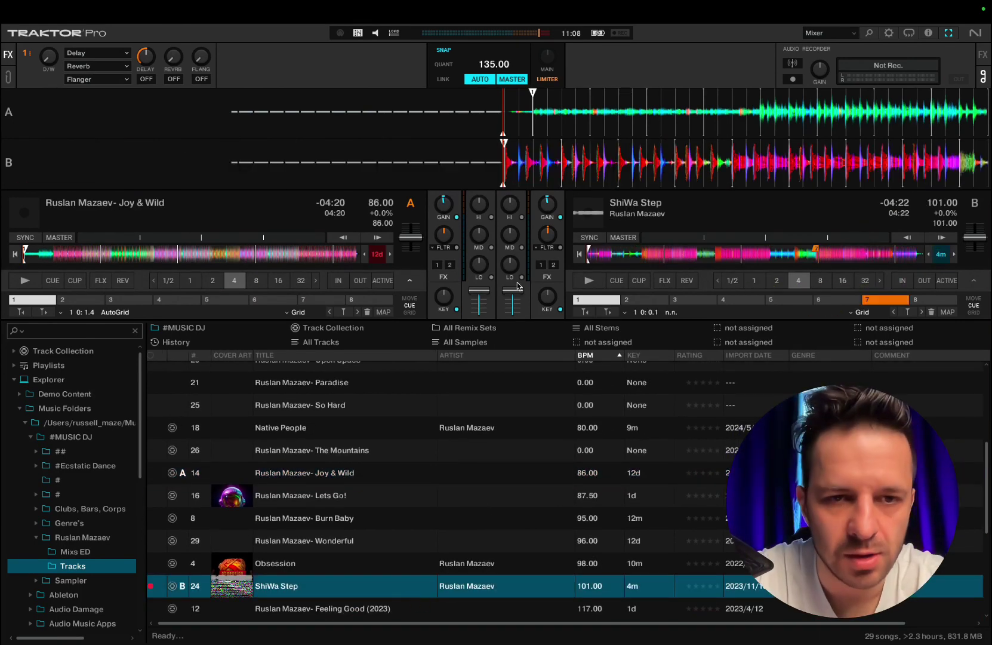
mouse_move(986, 245)
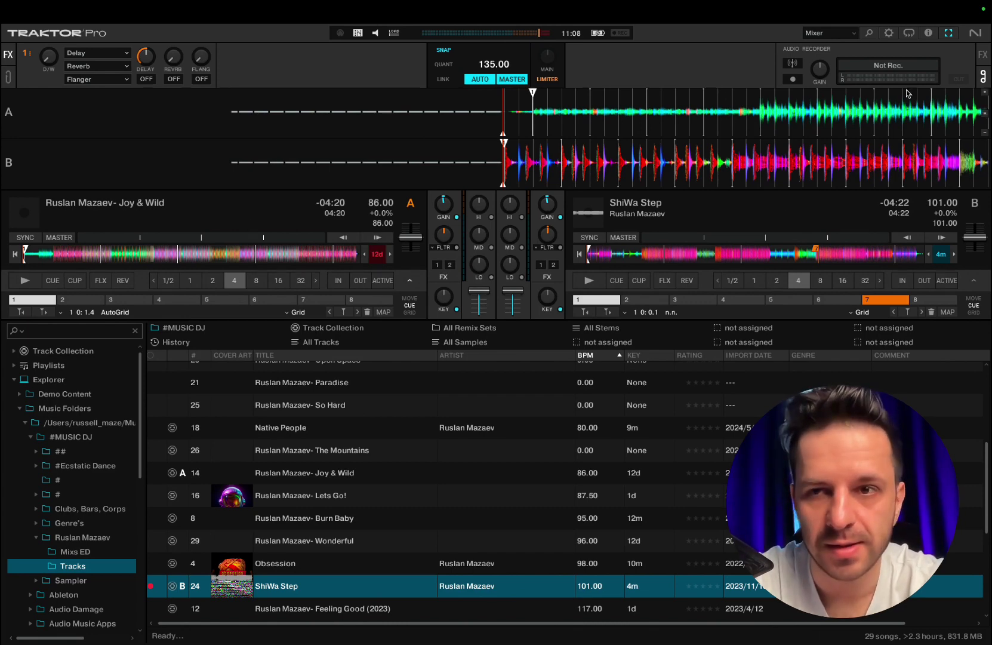
Set the tempo range of all decks to 6% and test its limit with deck A's tempo fader, returning it to centre.
left_click(889, 33)
left_click(680, 218)
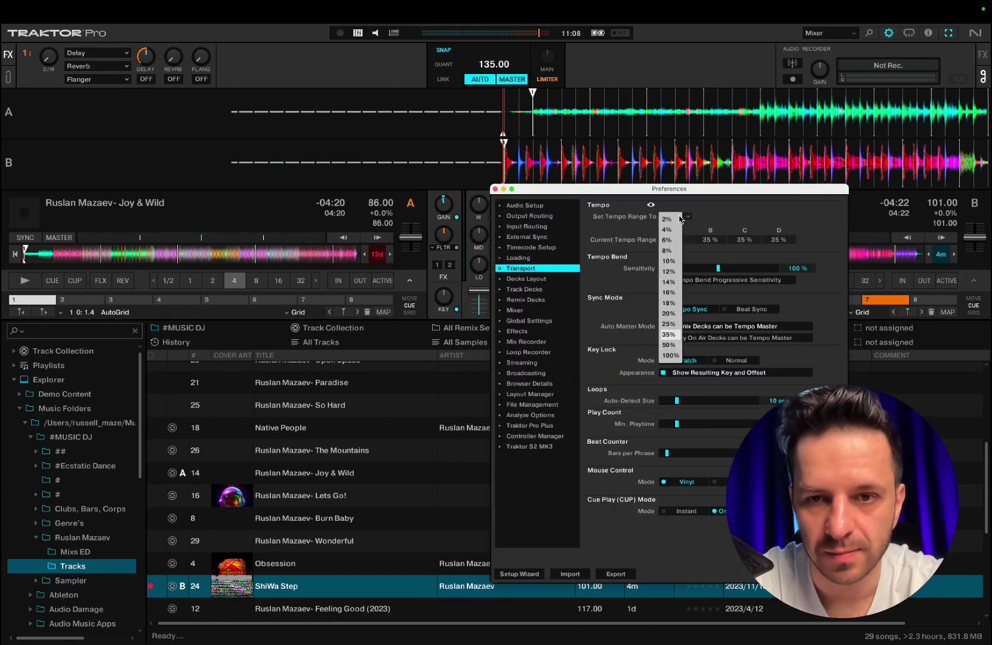
left_click(669, 240)
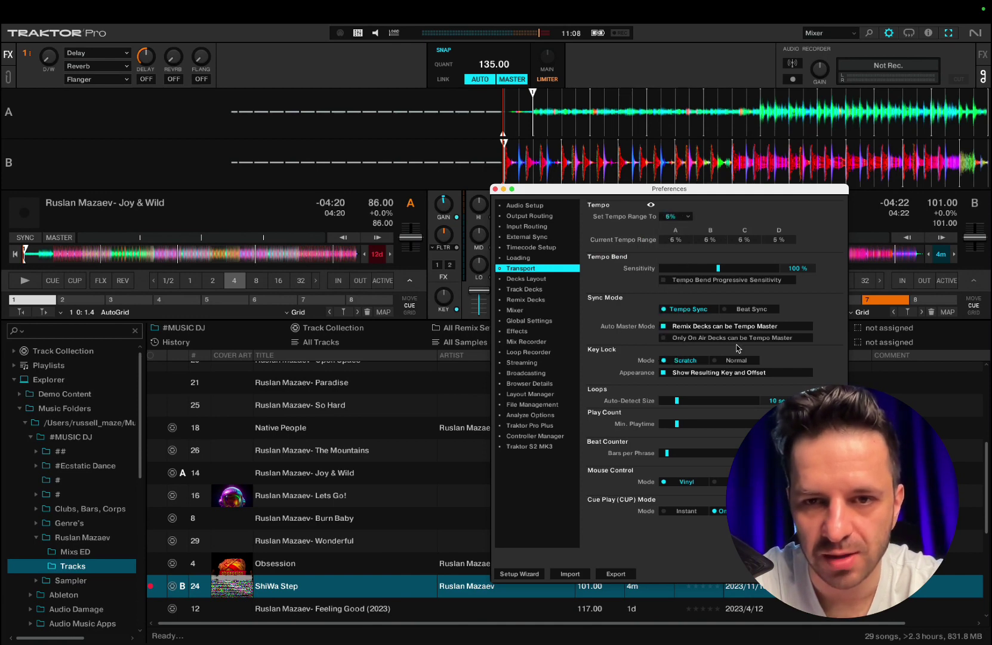
key("Escape")
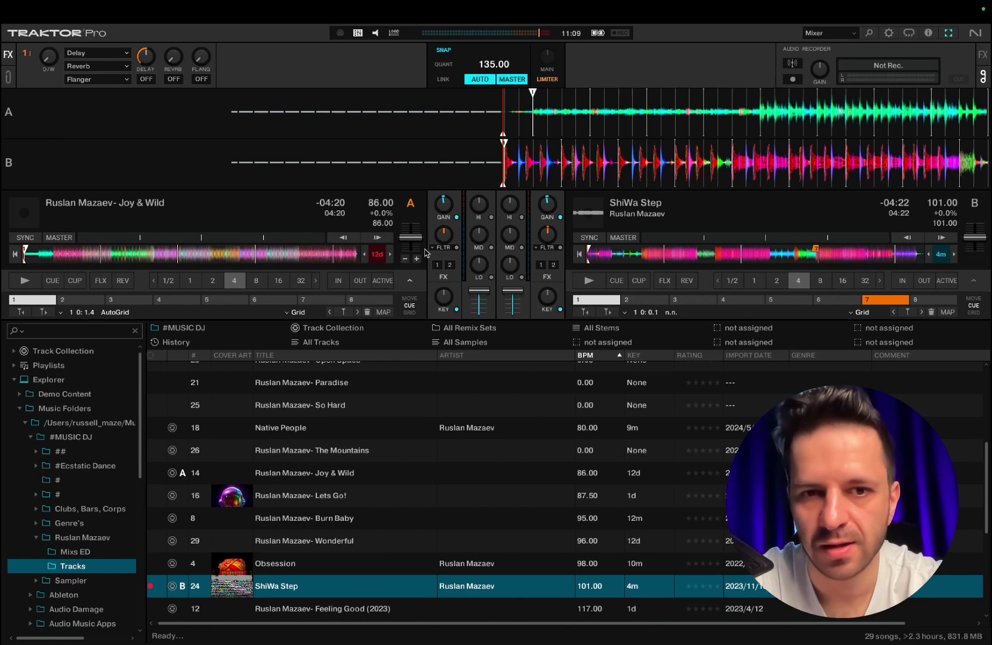
left_click_drag(410, 236, 410, 250)
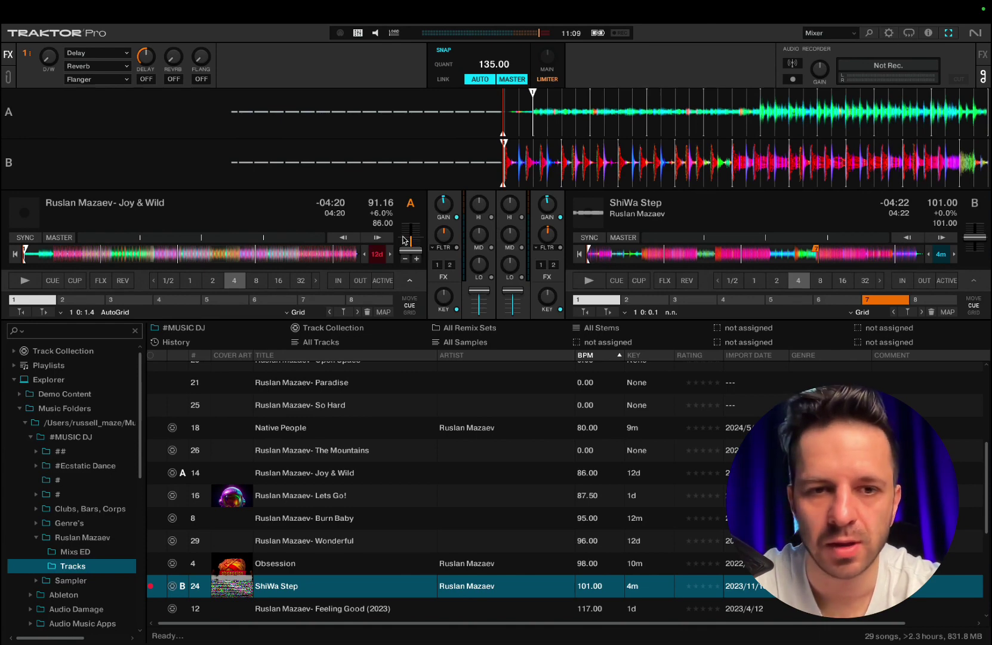
left_click_drag(404, 240, 406, 236)
Set a wider tempo range for all decks in the Transport preferences and try deck A's tempo fader.
left_click(889, 33)
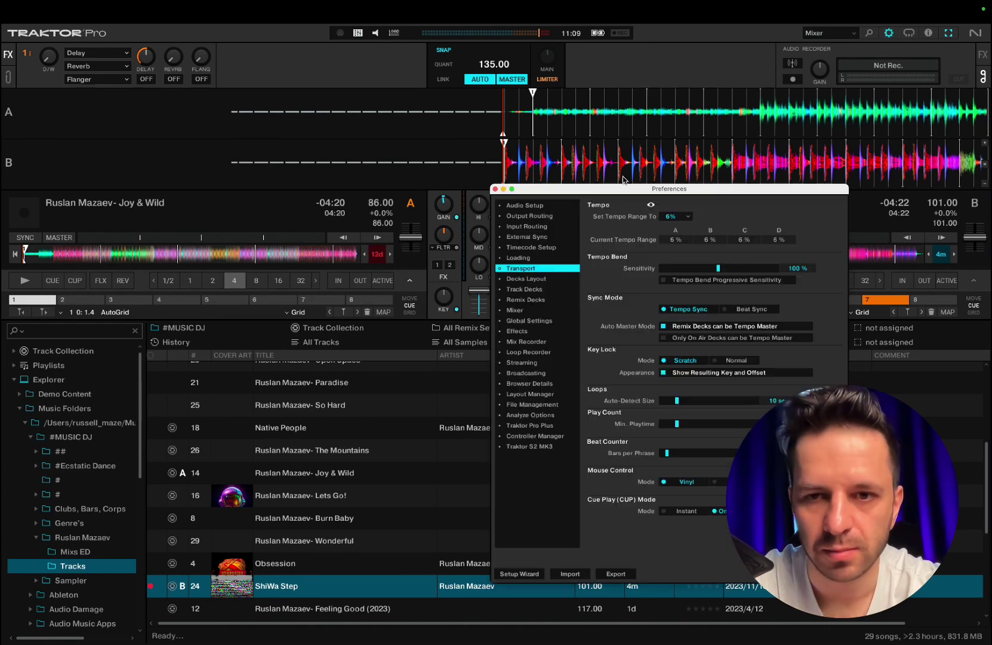
left_click(685, 218)
left_click(674, 327)
key("Escape")
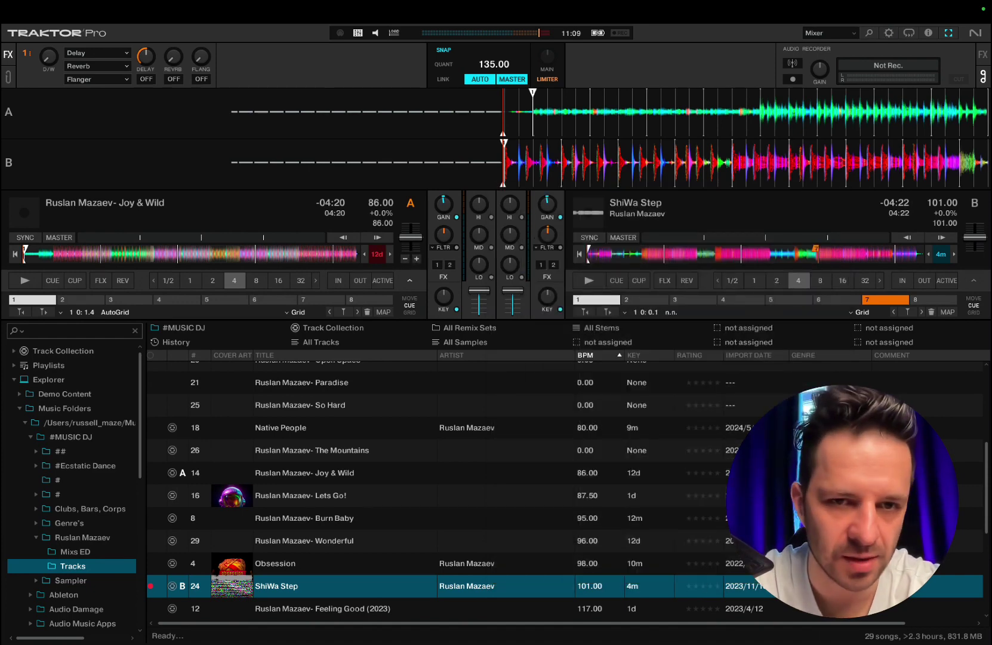
left_click_drag(418, 238, 420, 243)
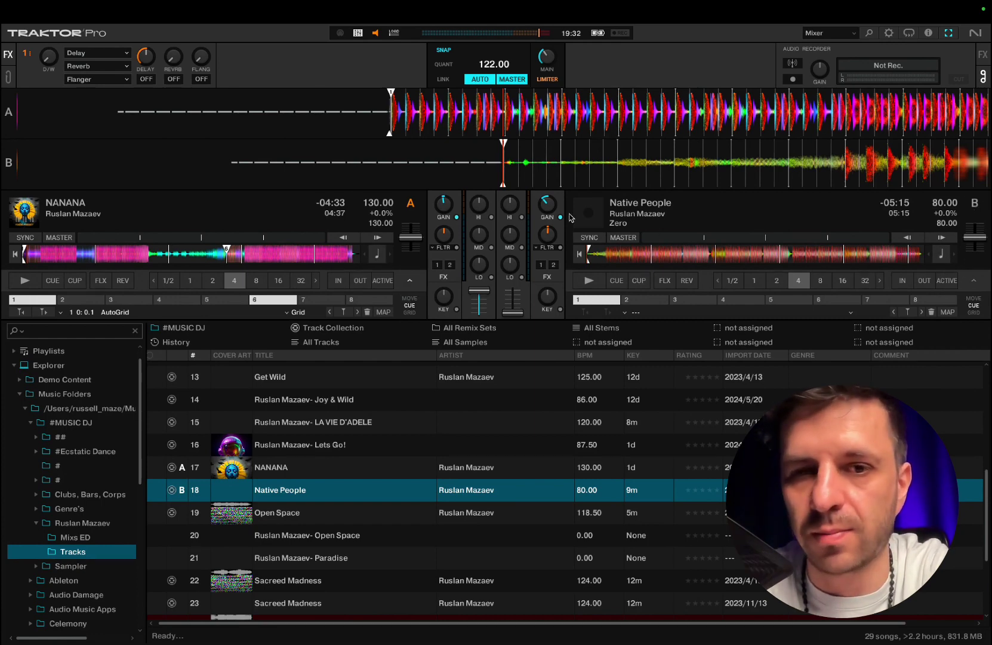
Show the musical key instead of the note symbol on decks A and B.
left_click(379, 257)
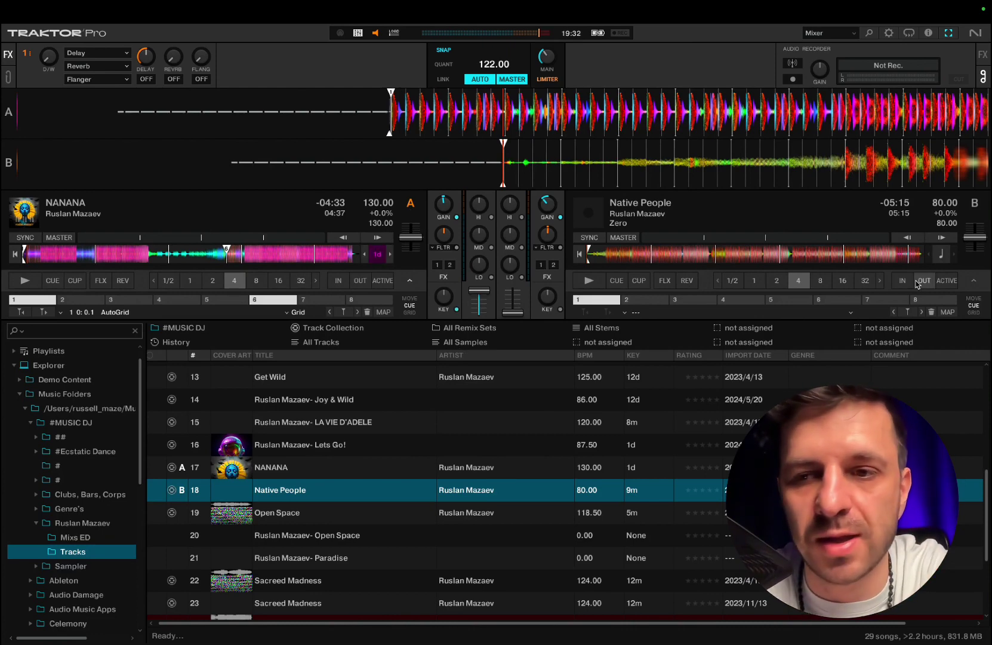
left_click(941, 258)
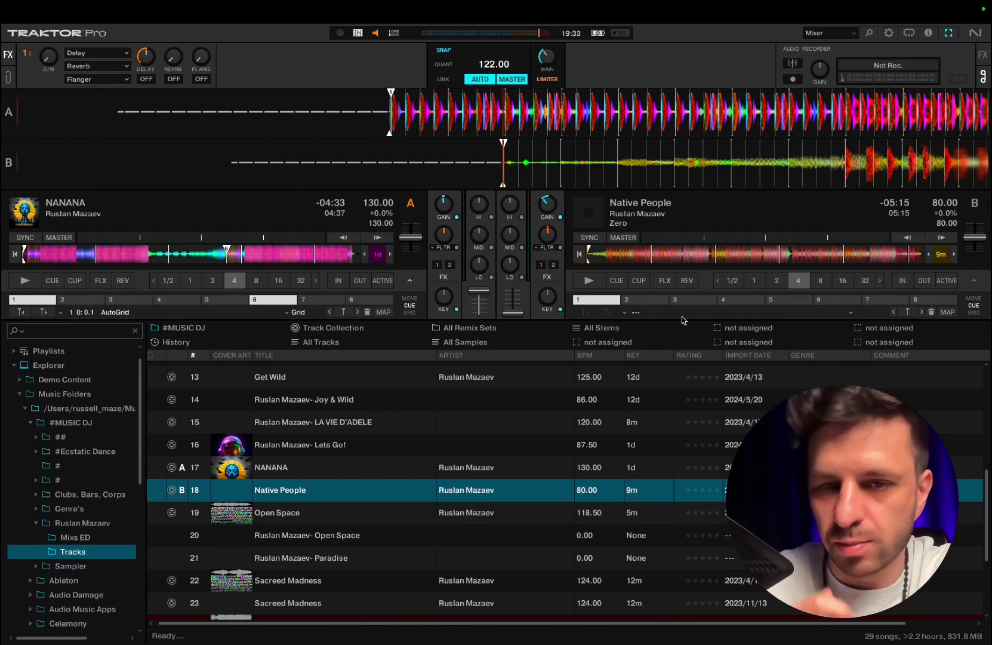
mouse_move(415, 260)
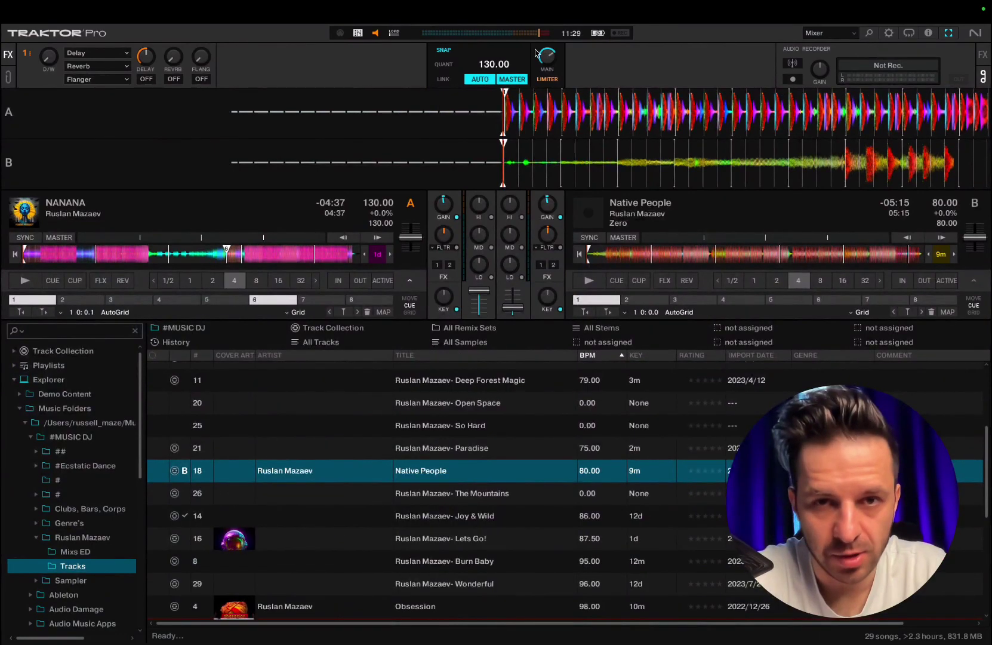
mouse_move(554, 66)
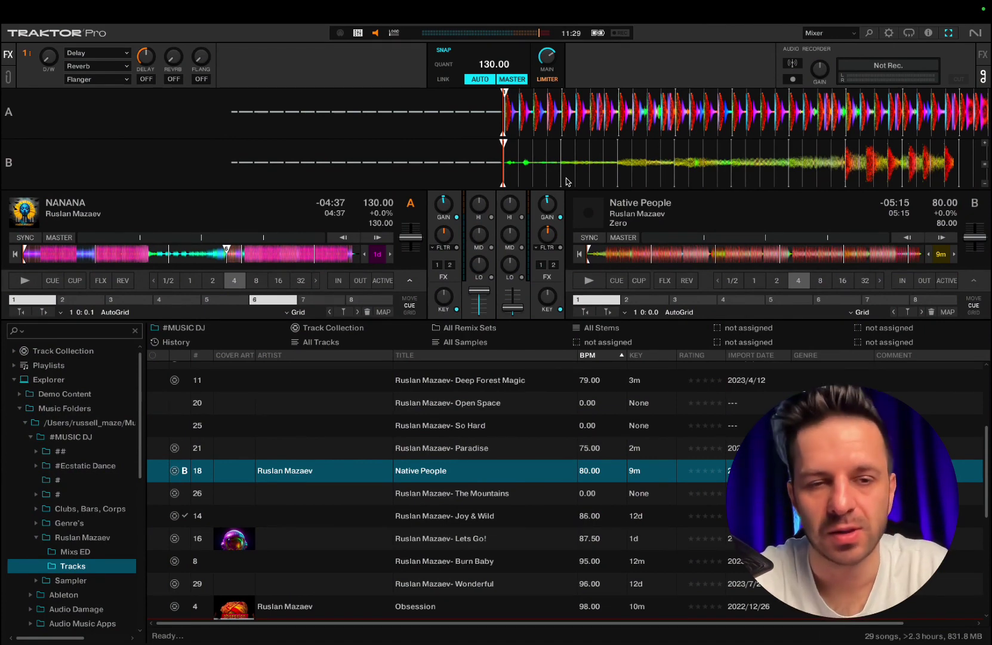
left_click(889, 33)
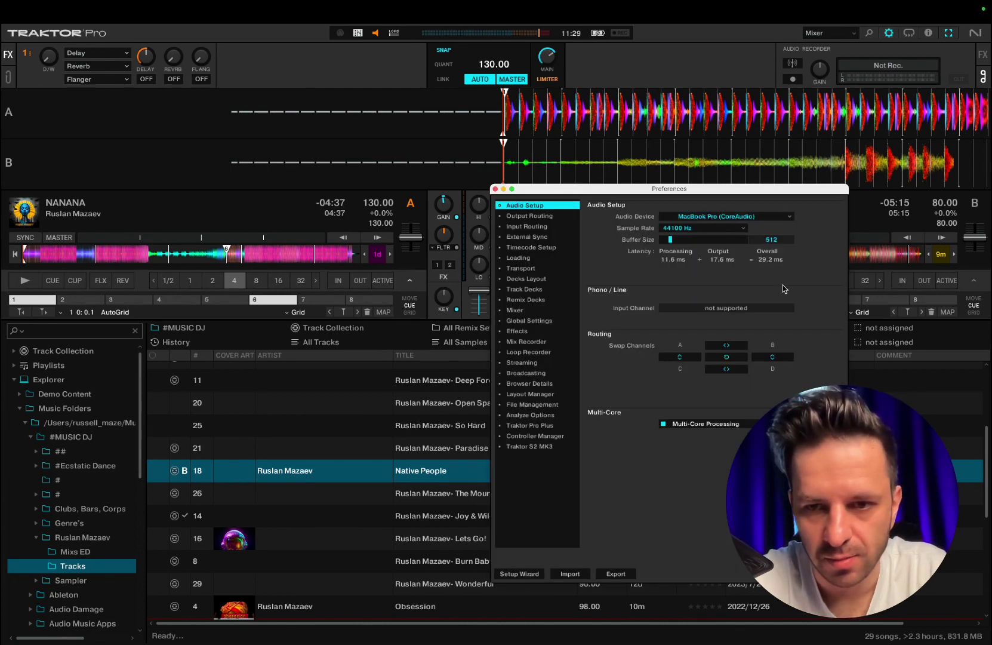
key("Escape")
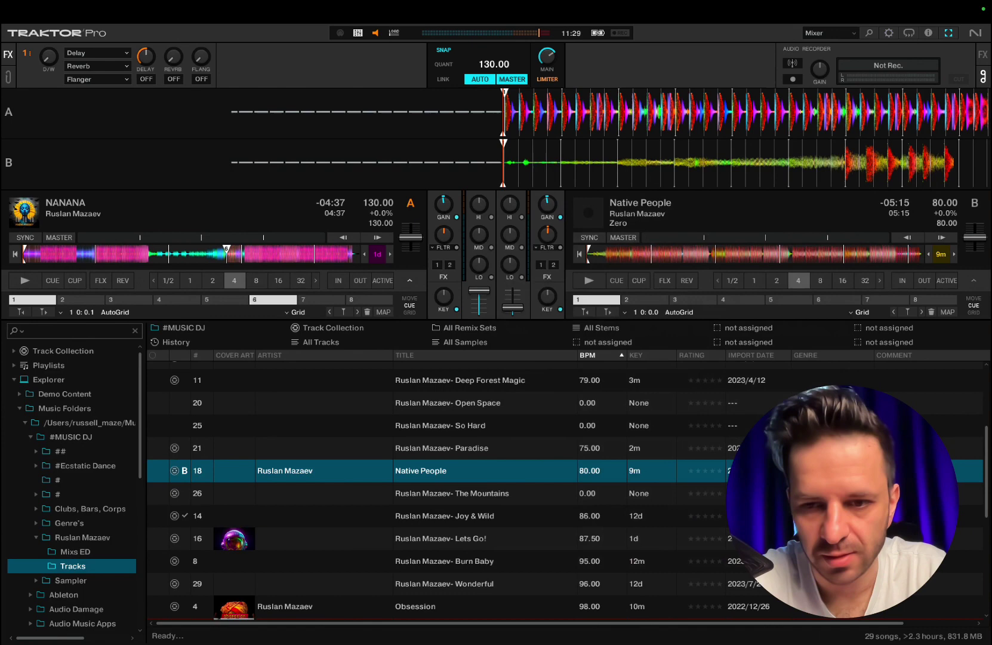
Play NANANA on deck A to check the output level, and stop it.
left_click(30, 283)
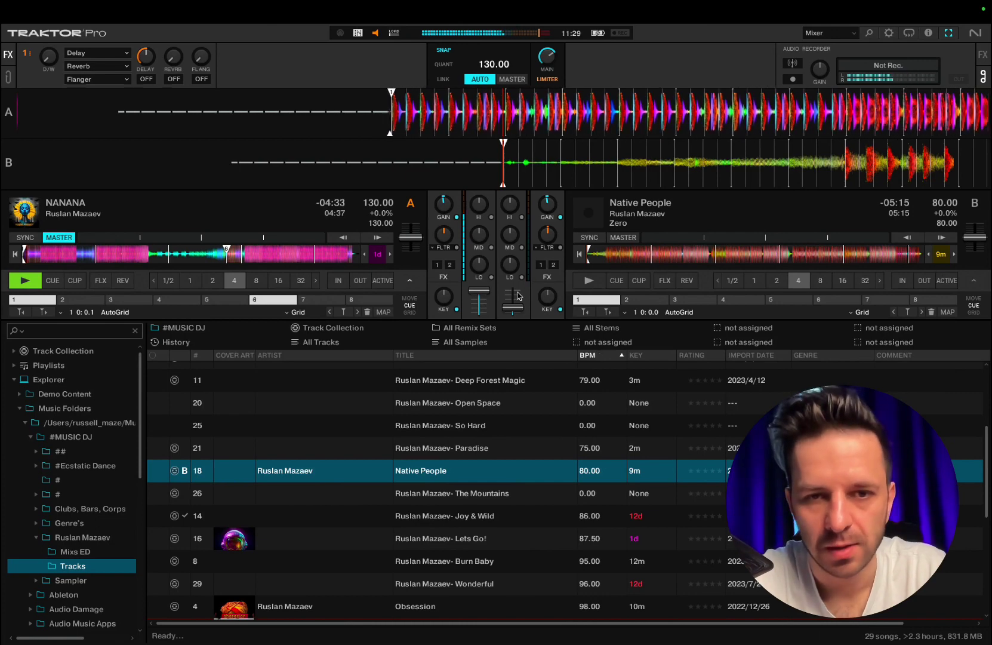
mouse_move(504, 59)
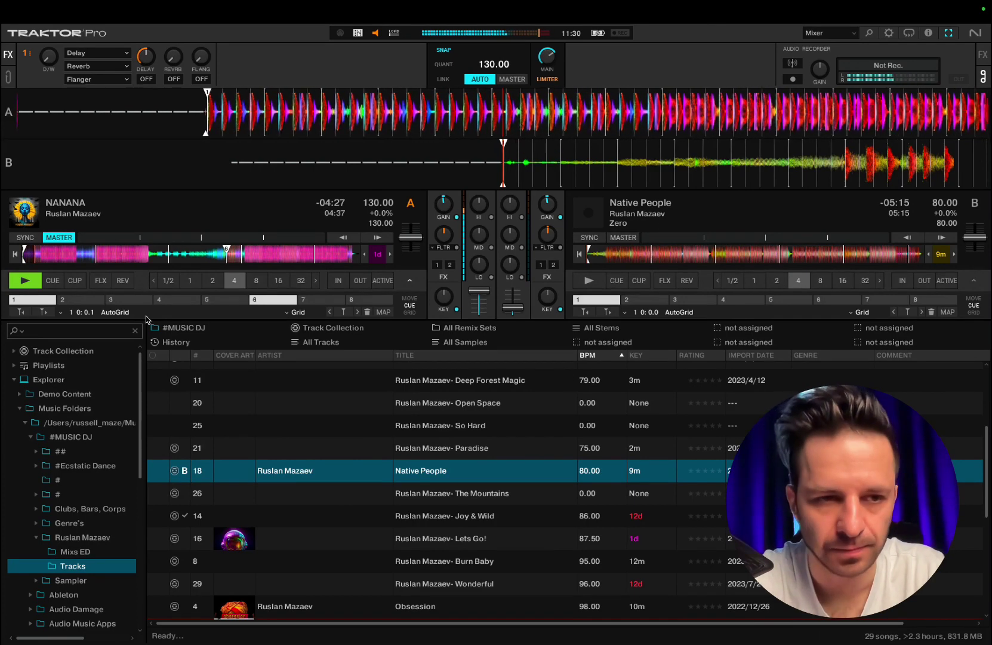
key("space")
Raise deck B's channel fader fully and play Native People from two points further into the track before stopping it.
scroll(517, 308, "up", 3)
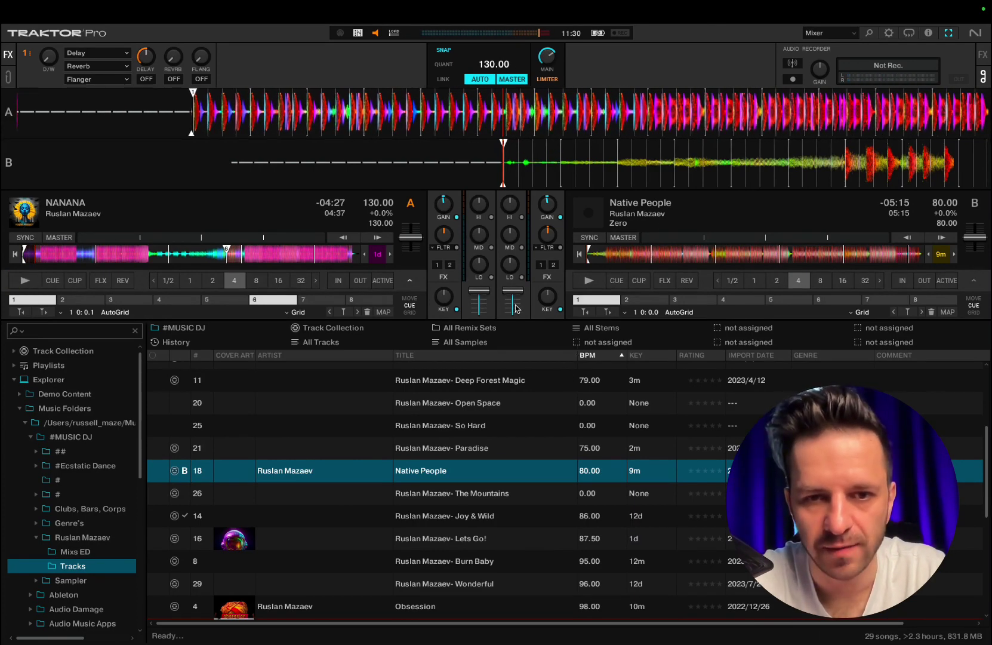
mouse_move(551, 209)
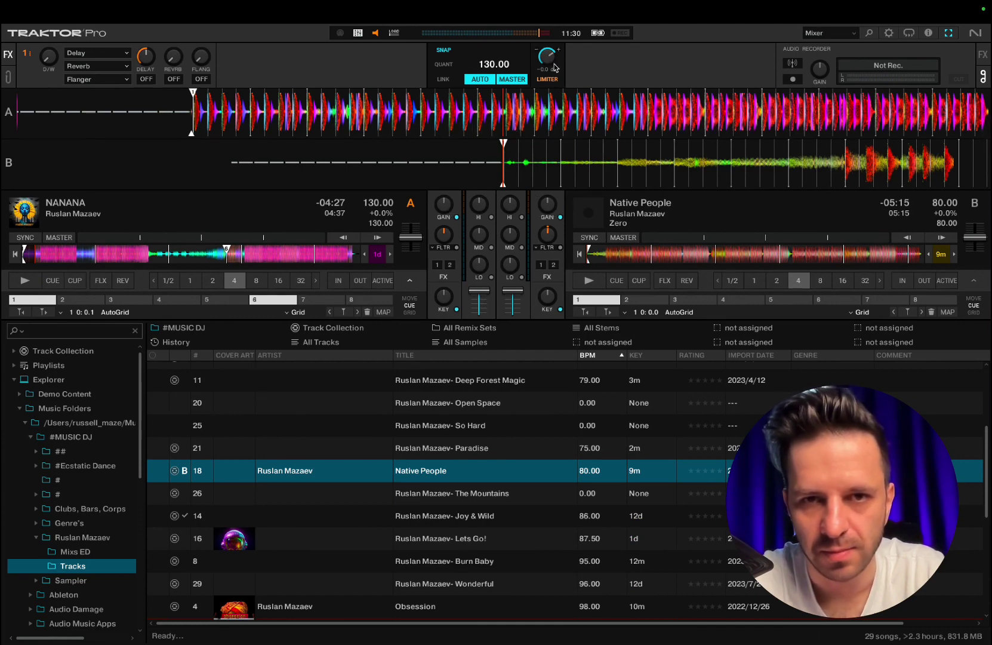
left_click(588, 280)
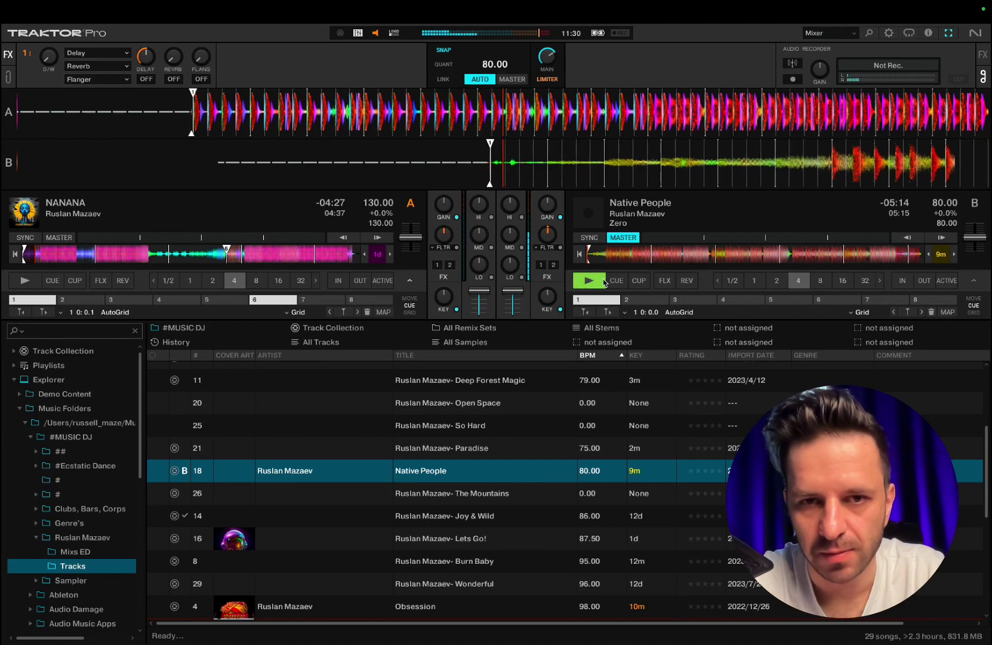
left_click(643, 255)
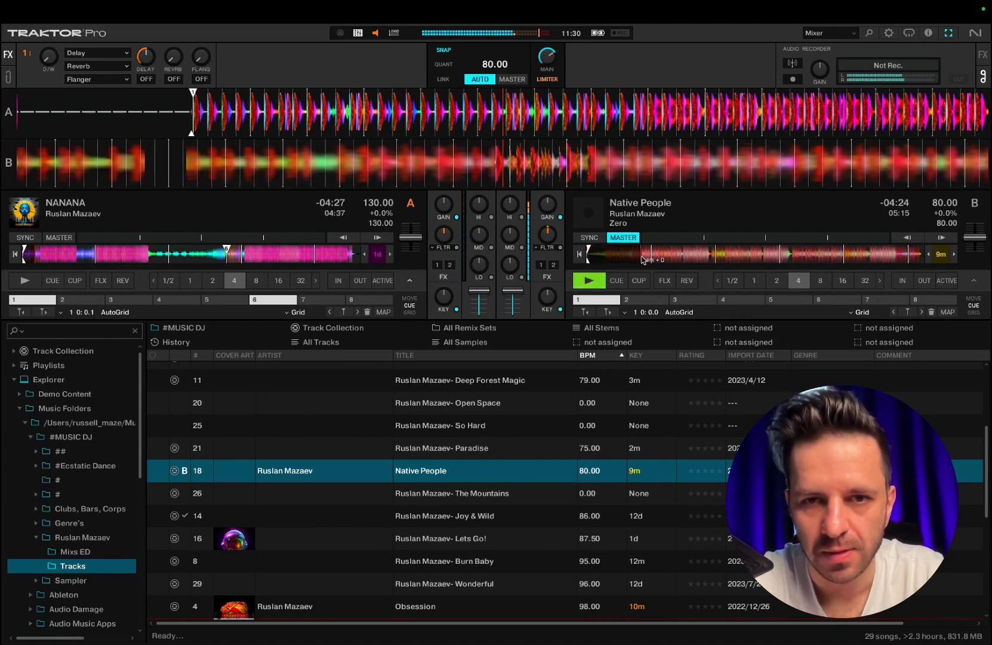
left_click(685, 257)
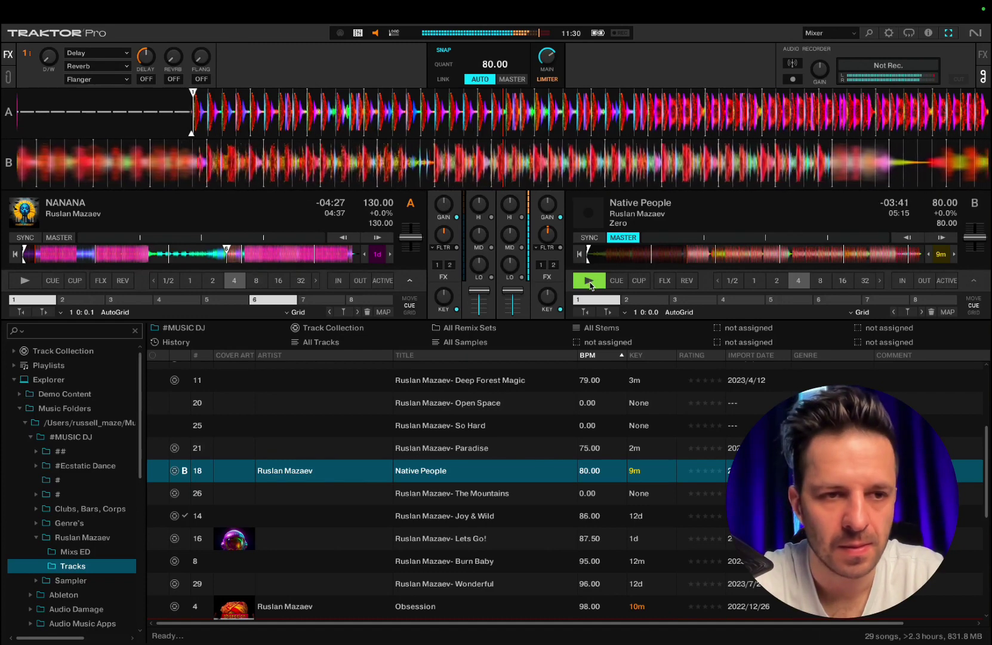
left_click(589, 282)
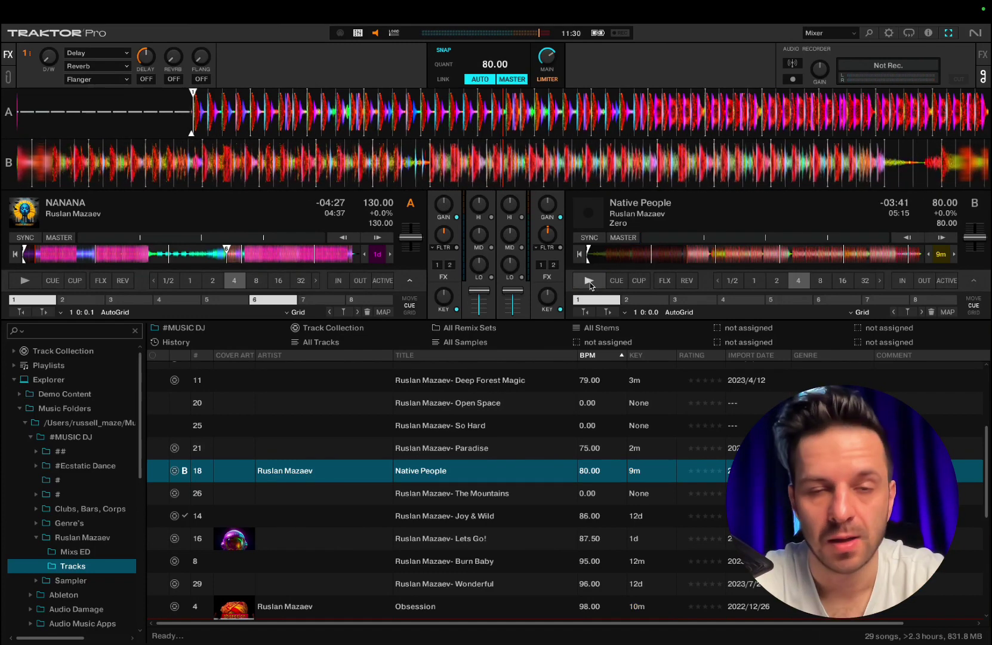